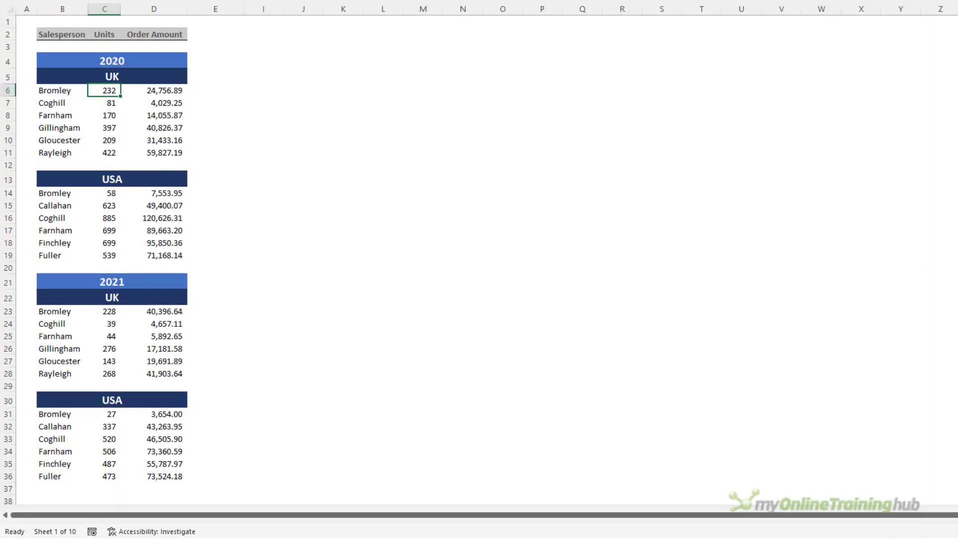
Select the merged 2020 heading and the Units values in the 2020 UK and USA blocks
{"action": "left_click", "coordinate": [50, 59]}
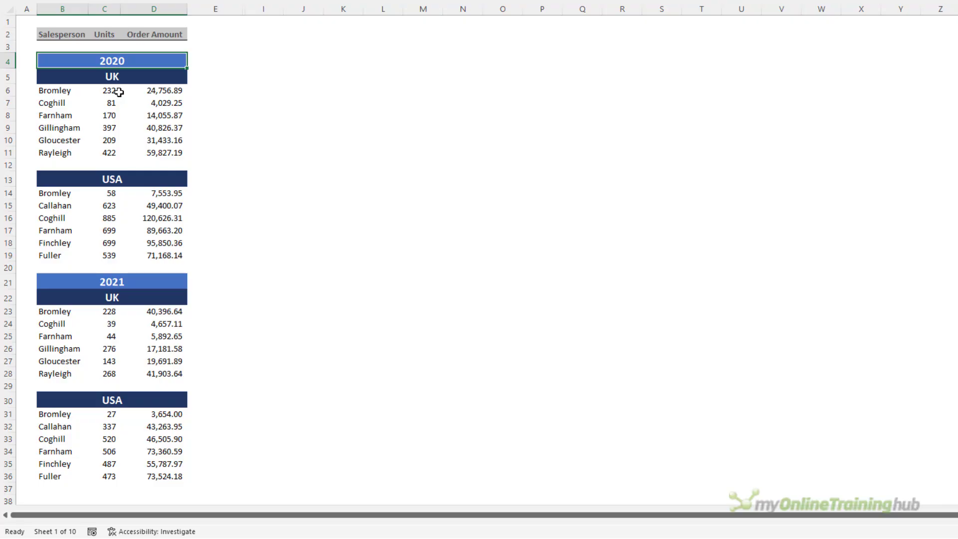
{"action": "left_click_drag", "start_coordinate": [119, 92], "coordinate": [118, 153]}
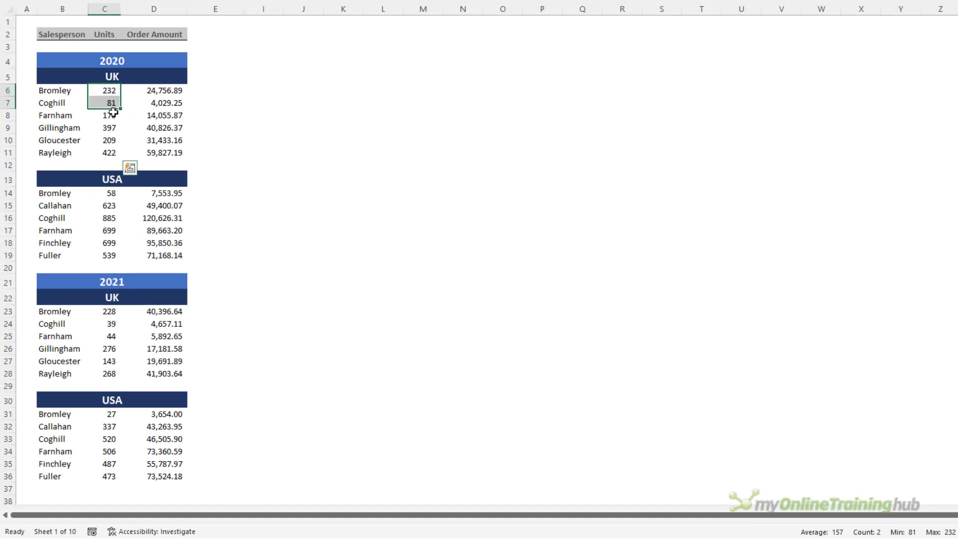
{"action": "left_click_drag", "start_coordinate": [115, 150], "coordinate": [126, 182]}
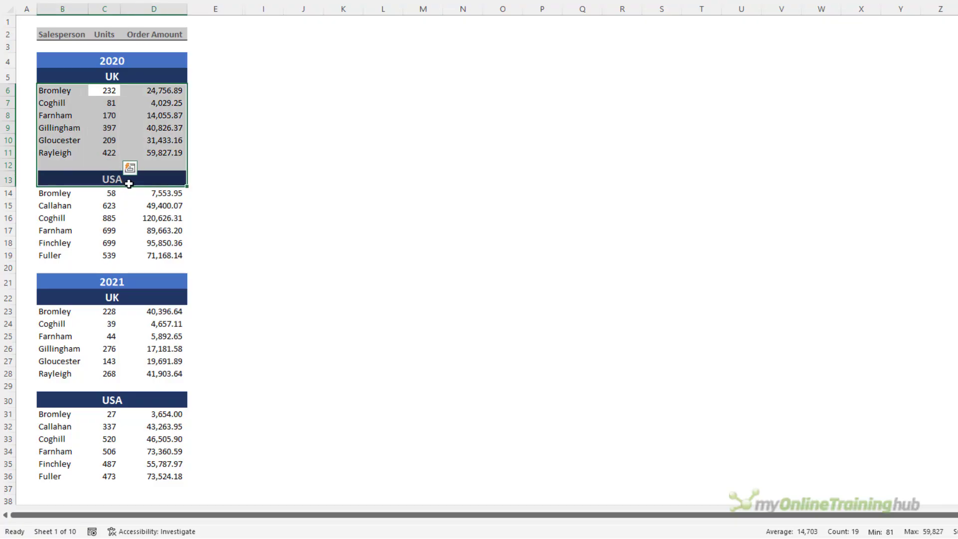
{"action": "left_click_drag", "start_coordinate": [129, 184], "coordinate": [126, 251]}
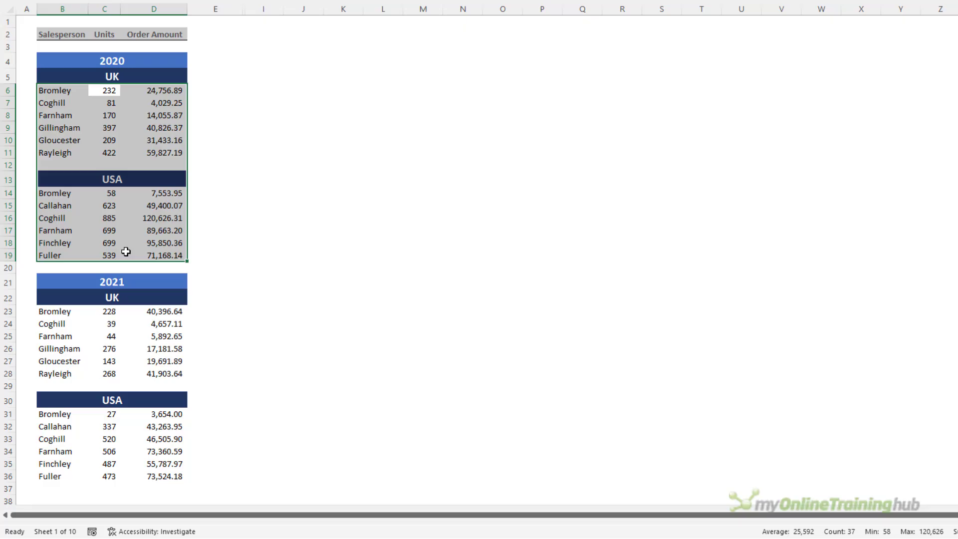
Unhide columns F to H to reveal the copied table
{"action": "left_click_drag", "start_coordinate": [243, 9], "coordinate": [251, 8]}
{"action": "right_click", "coordinate": [252, 9]}
{"action": "left_click", "coordinate": [296, 216]}
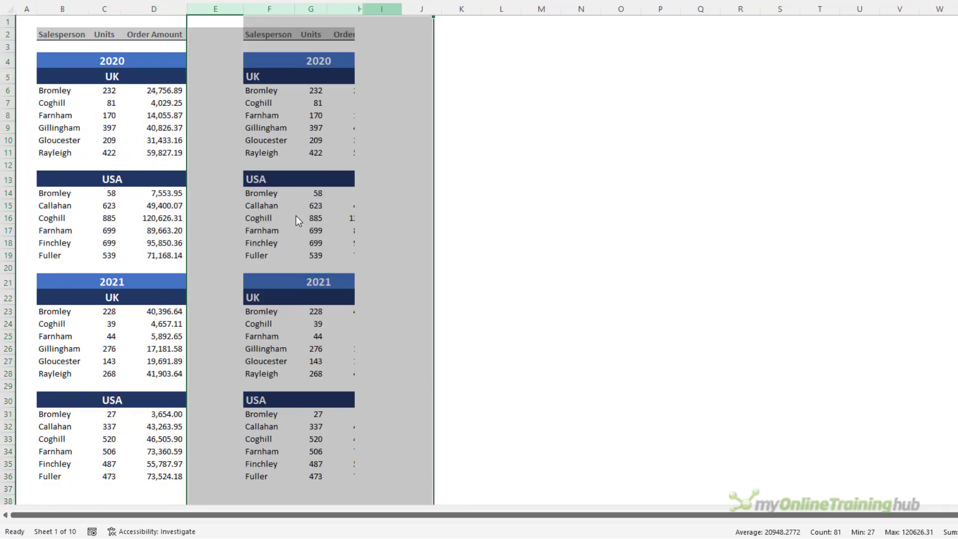
Centre the UK heading across F to H with Center Across Selection
{"action": "left_click", "coordinate": [282, 78]}
{"action": "left_click_drag", "start_coordinate": [282, 77], "coordinate": [365, 77]}
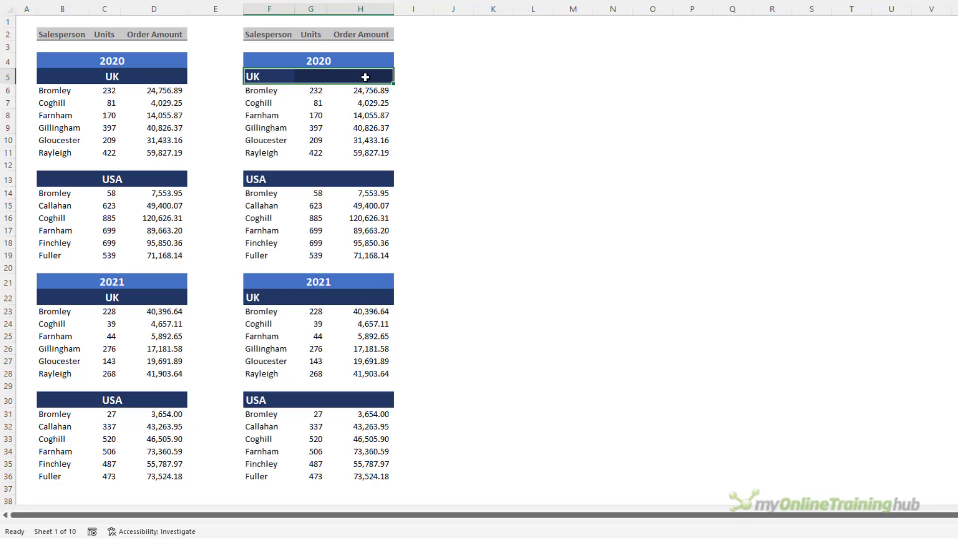
{"action": "key", "text": "ctrl+1"}
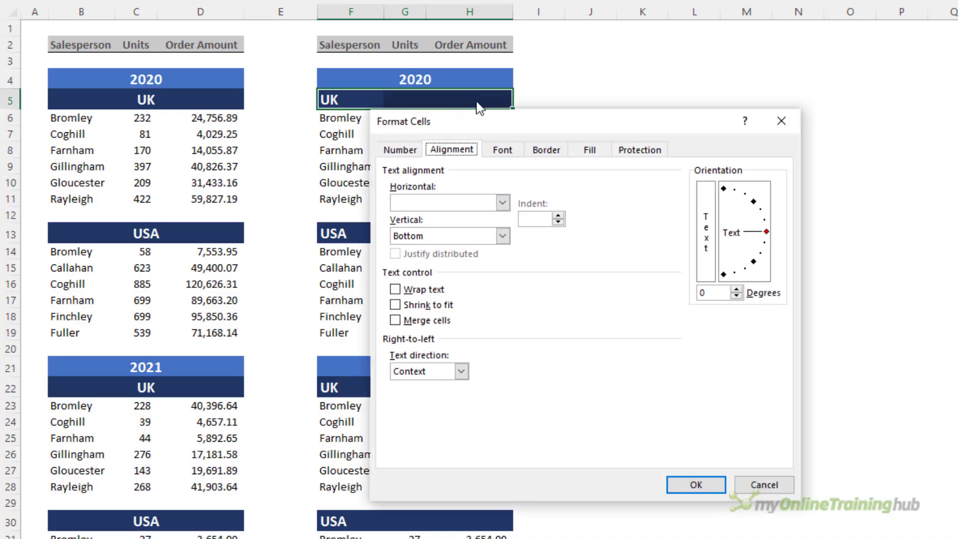
{"action": "left_click", "coordinate": [503, 202]}
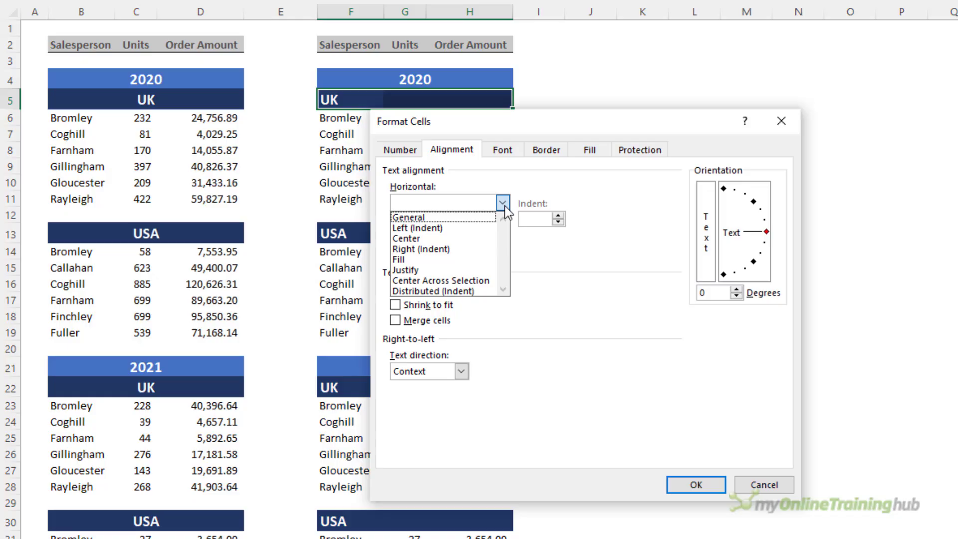
{"action": "left_click", "coordinate": [491, 281]}
{"action": "left_click", "coordinate": [694, 484]}
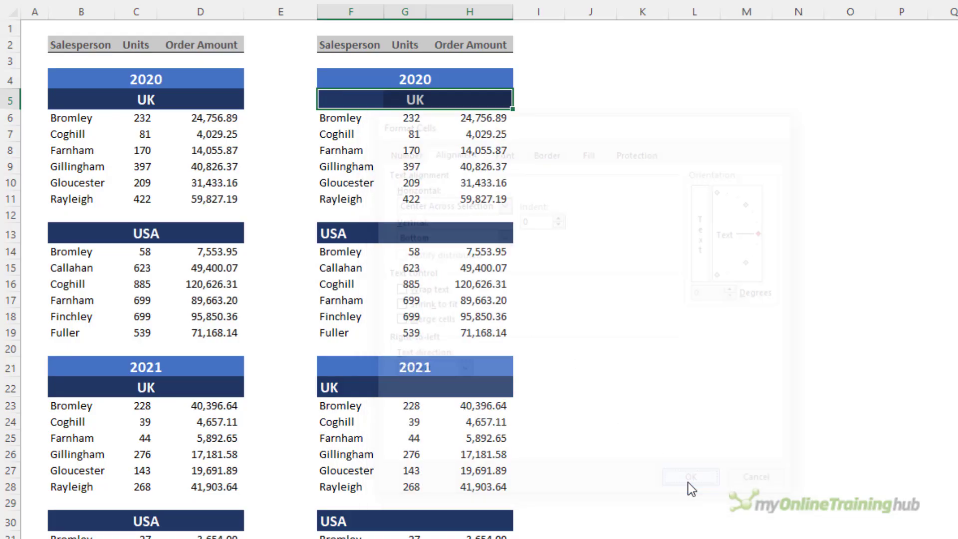
Centre the USA heading across F to H with Center Across Selection
{"action": "left_click_drag", "start_coordinate": [334, 233], "coordinate": [486, 238]}
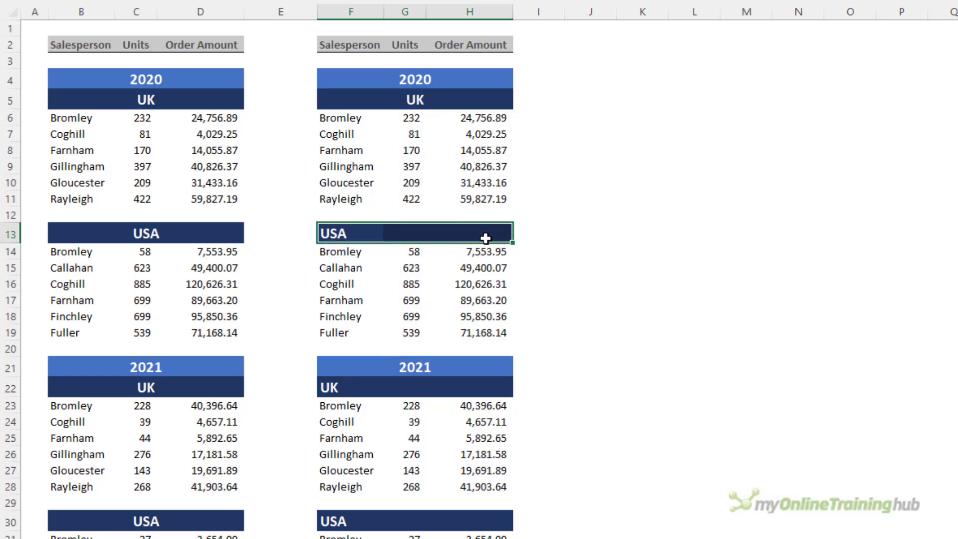
{"action": "key", "text": "ctrl+1"}
{"action": "left_click", "coordinate": [502, 203]}
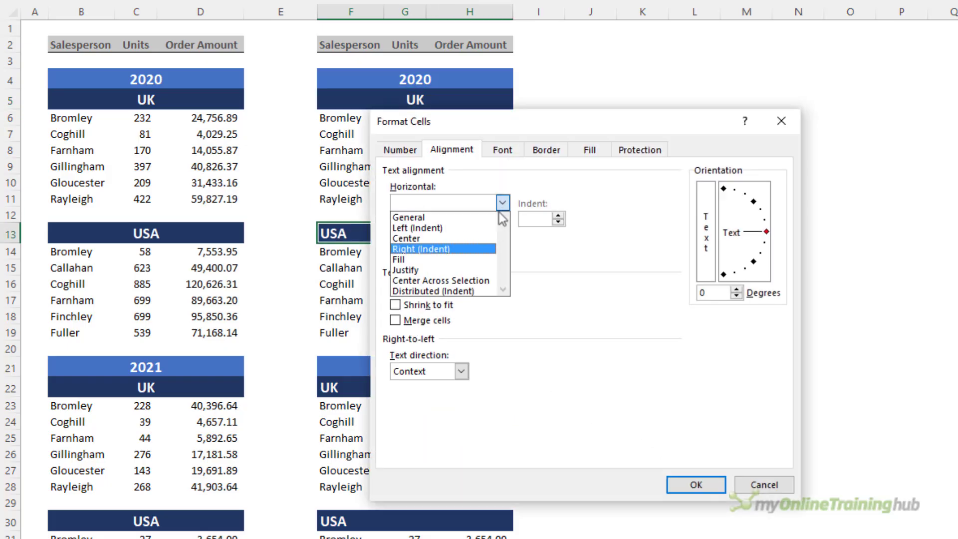
{"action": "left_click", "coordinate": [480, 281]}
{"action": "left_click", "coordinate": [671, 483]}
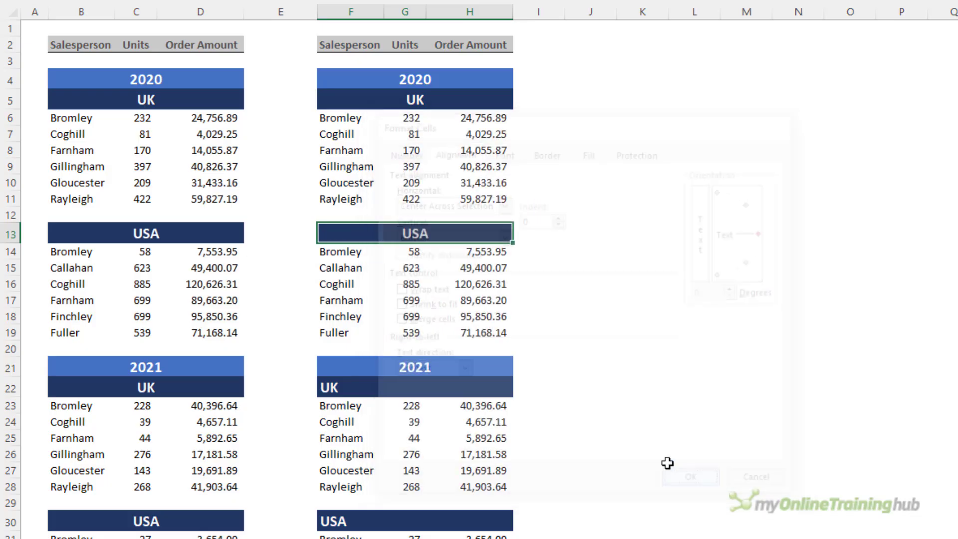
Select the copy's Units column down through the USA block to check it
{"action": "left_click", "coordinate": [419, 123]}
{"action": "left_click_drag", "start_coordinate": [418, 123], "coordinate": [423, 331]}
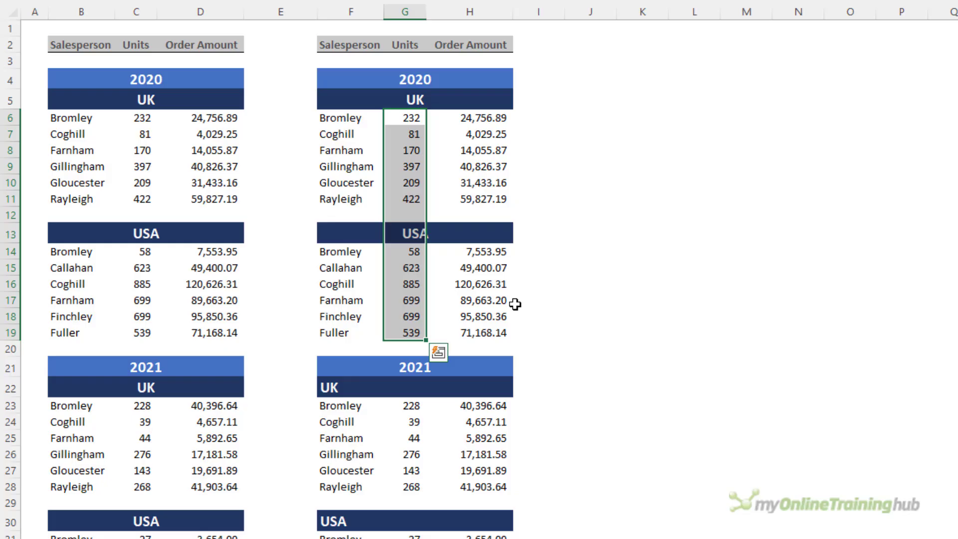
{"action": "left_click", "coordinate": [474, 300]}
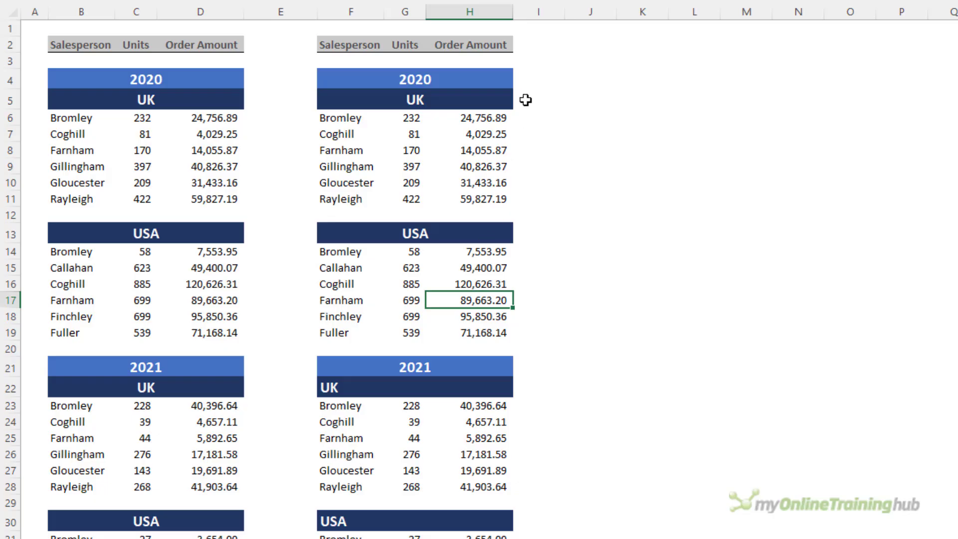
{"action": "left_click_drag", "start_coordinate": [591, 117], "coordinate": [601, 207]}
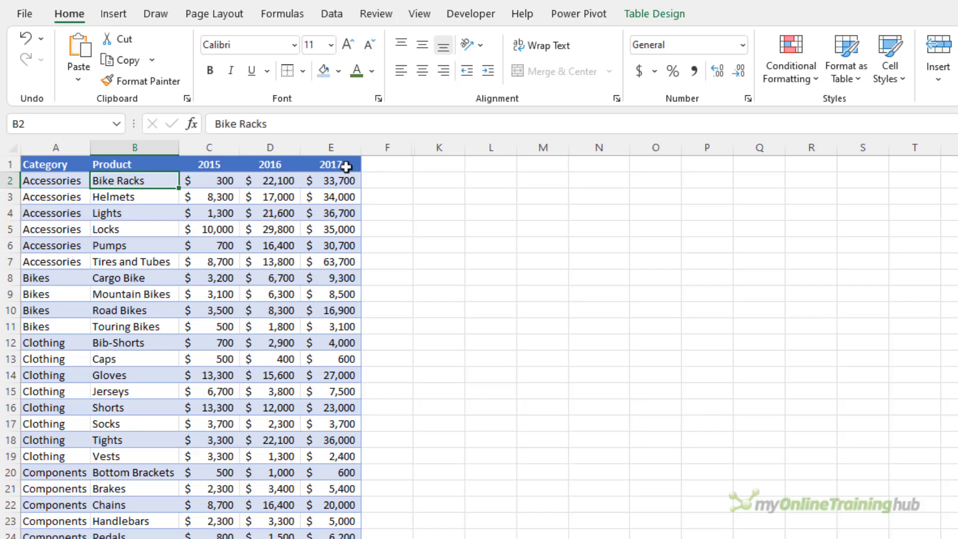
Unhide columns G to J, then compare Bib-Shorts with the 2016 Tires and Tubes value
{"action": "left_click_drag", "start_coordinate": [390, 147], "coordinate": [428, 149]}
{"action": "right_click", "coordinate": [429, 156]}
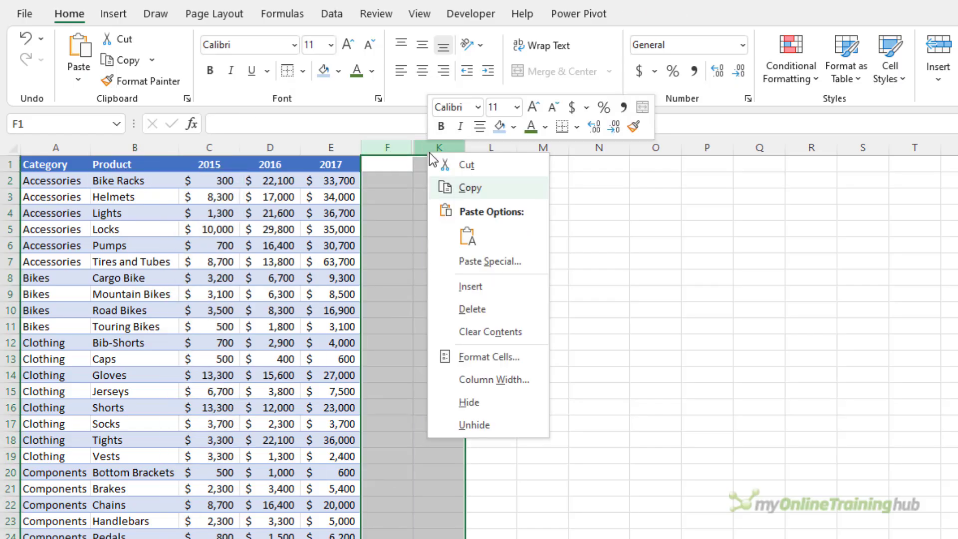
{"action": "left_click", "coordinate": [495, 423]}
{"action": "left_click", "coordinate": [693, 272]}
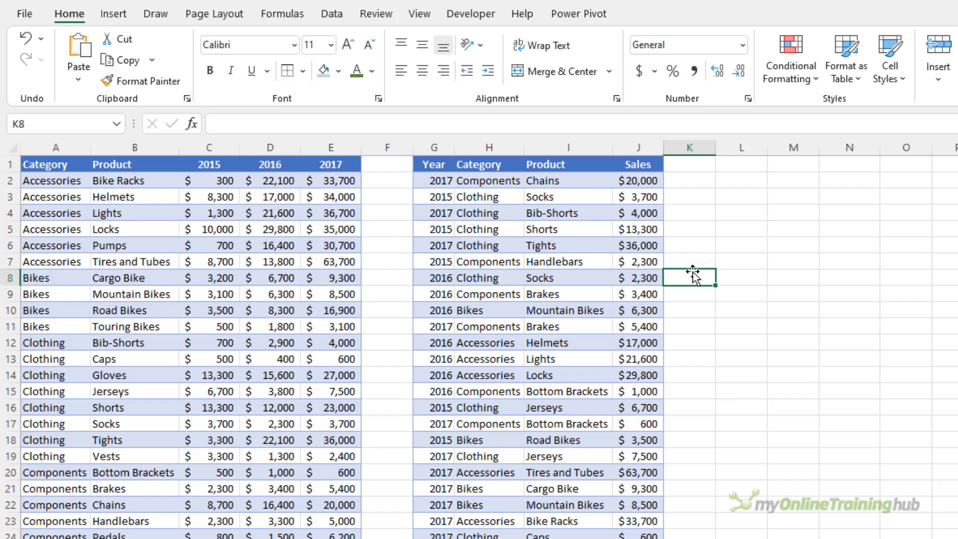
{"action": "left_click", "coordinate": [527, 215]}
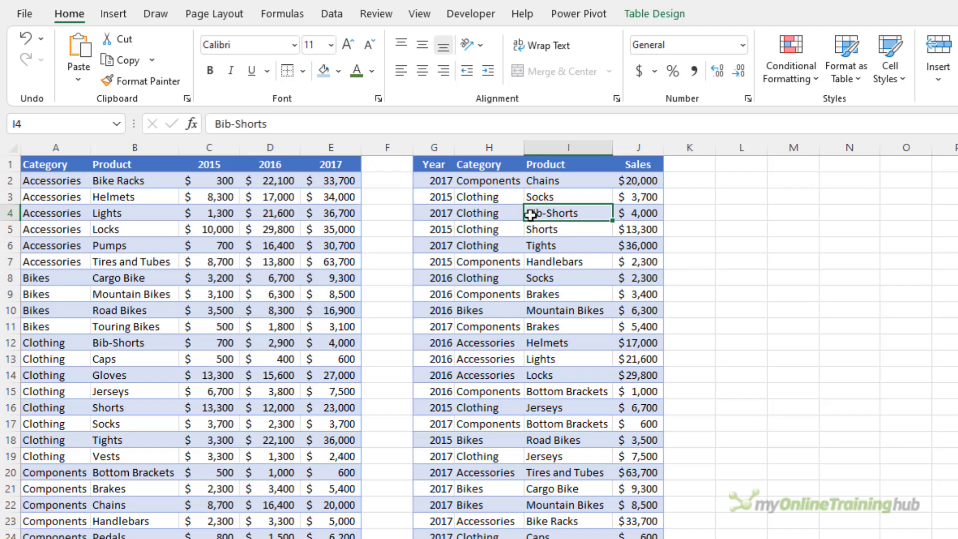
{"action": "left_click", "coordinate": [292, 257]}
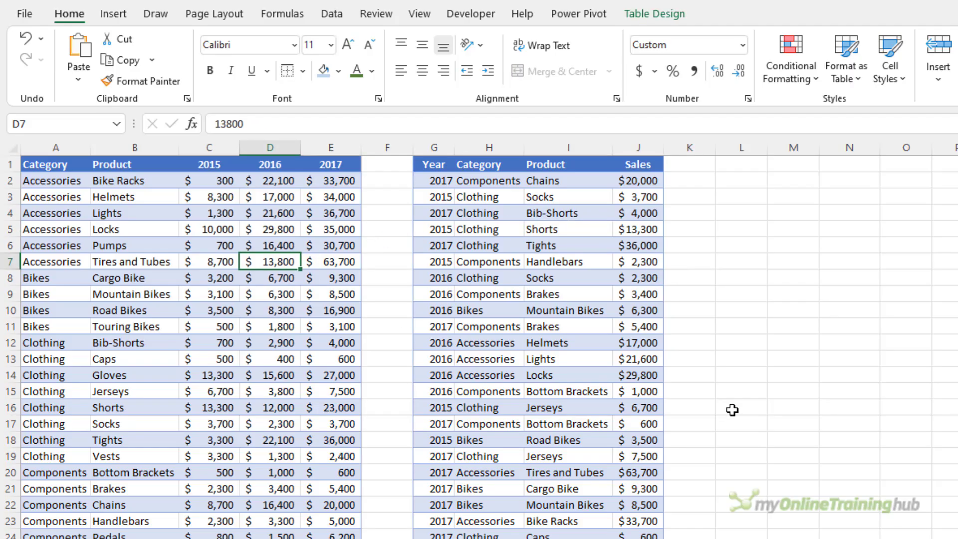
Insert a PivotTable from the Tabular table on the existing sheet at cell L2
{"action": "left_click", "coordinate": [549, 278]}
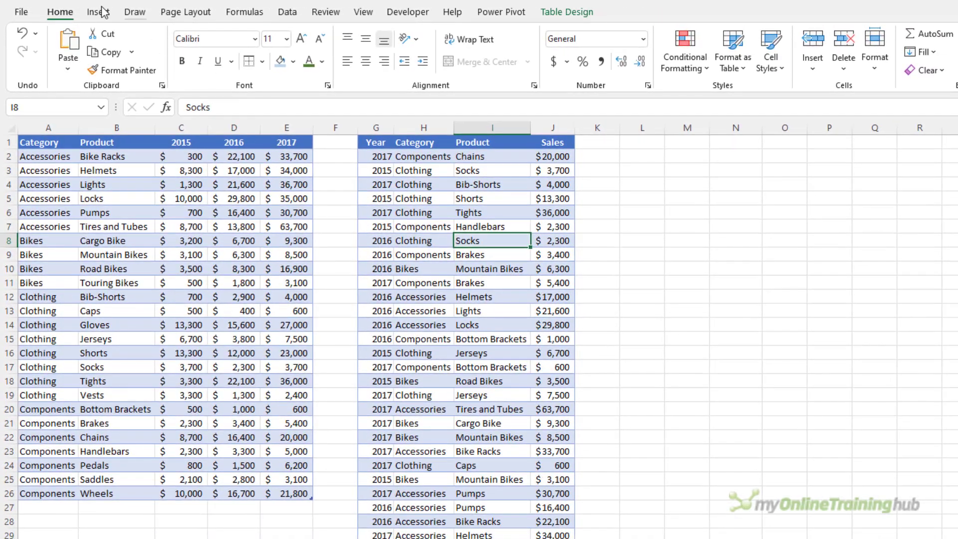
{"action": "left_click", "coordinate": [113, 13]}
{"action": "left_click", "coordinate": [33, 40]}
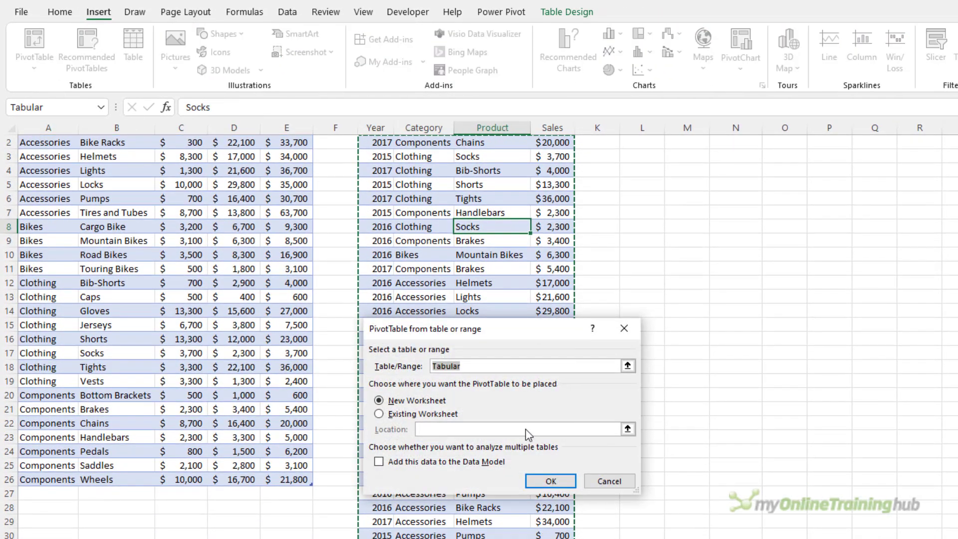
{"action": "left_click", "coordinate": [432, 415]}
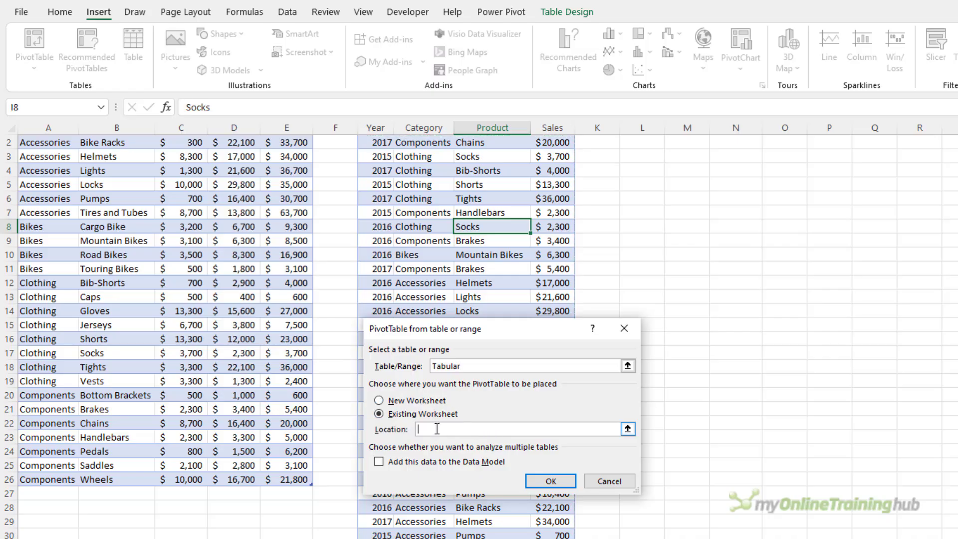
{"action": "scroll", "coordinate": [563, 263], "scroll_direction": "up", "scroll_amount": 1}
{"action": "left_click", "coordinate": [644, 156]}
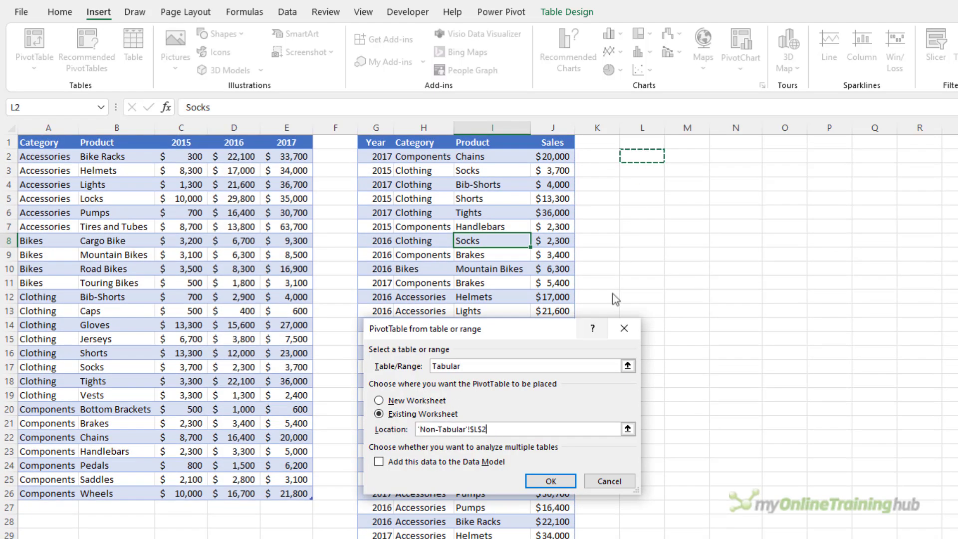
{"action": "left_click", "coordinate": [564, 480]}
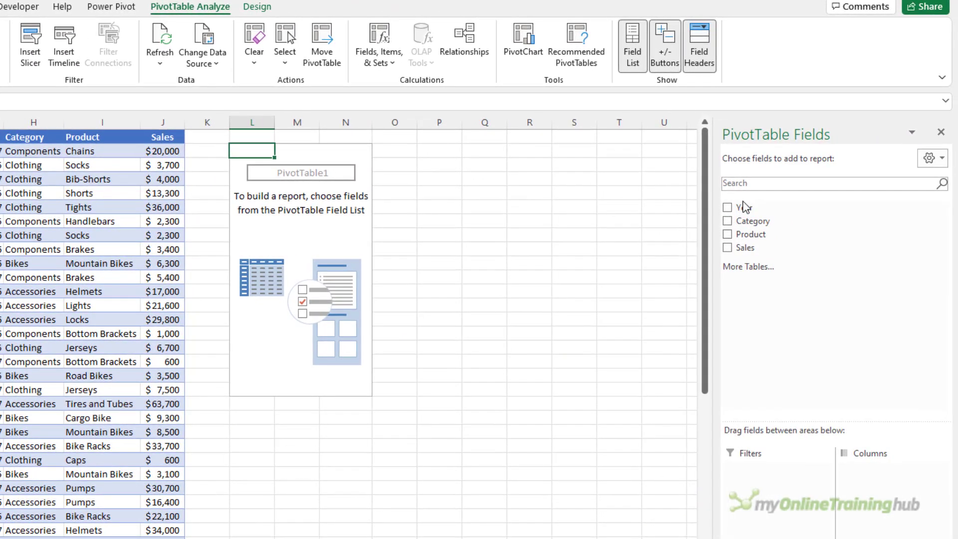
Put Year across the columns and add Category, Product and Sales to the PivotTable
{"action": "left_click_drag", "start_coordinate": [744, 206], "coordinate": [899, 505]}
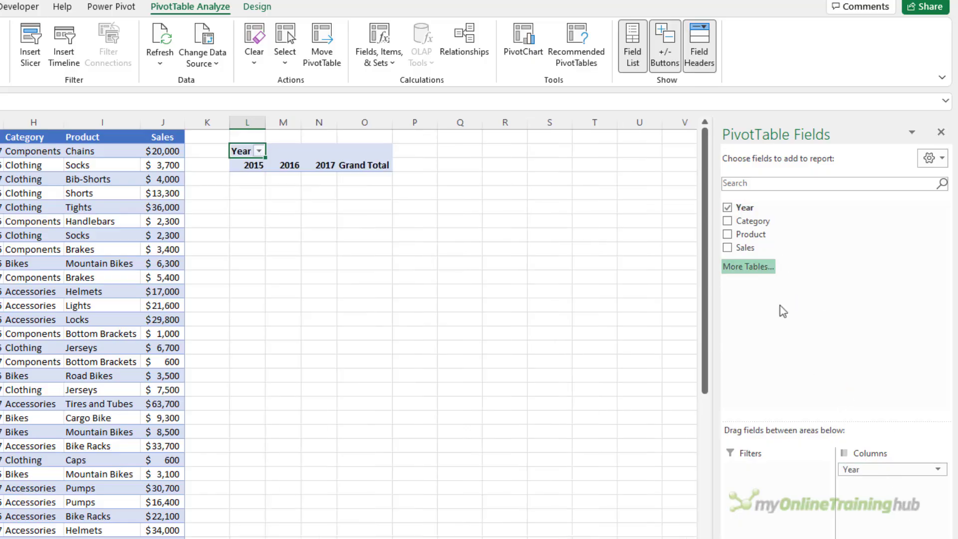
{"action": "left_click", "coordinate": [728, 221]}
{"action": "left_click", "coordinate": [728, 234]}
{"action": "left_click", "coordinate": [728, 247]}
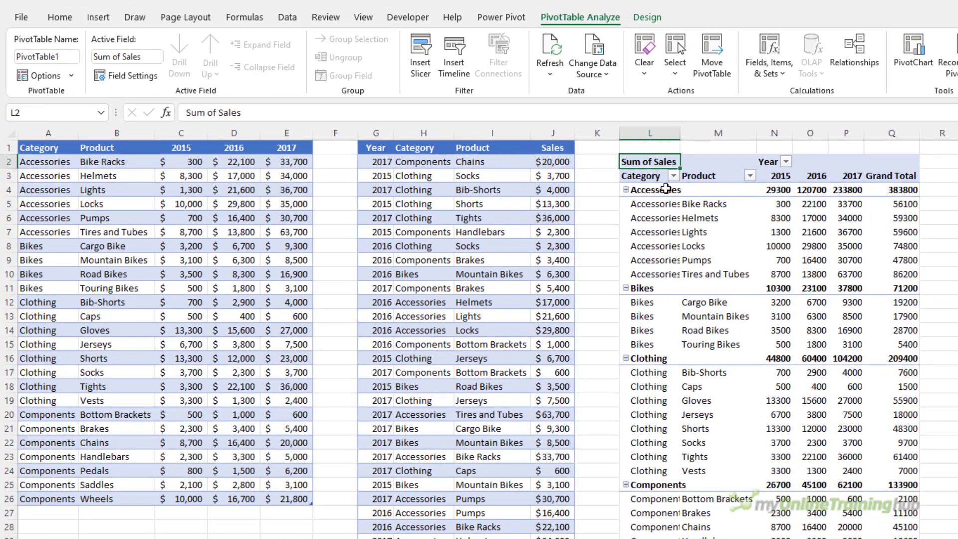
Turn off PivotTable subtotals and show the report in tabular form
{"action": "left_click", "coordinate": [278, 179]}
{"action": "left_click", "coordinate": [648, 18]}
{"action": "left_click", "coordinate": [33, 55]}
{"action": "left_click", "coordinate": [67, 118]}
{"action": "left_click", "coordinate": [112, 57]}
{"action": "left_click", "coordinate": [162, 171]}
{"action": "left_click", "coordinate": [933, 273]}
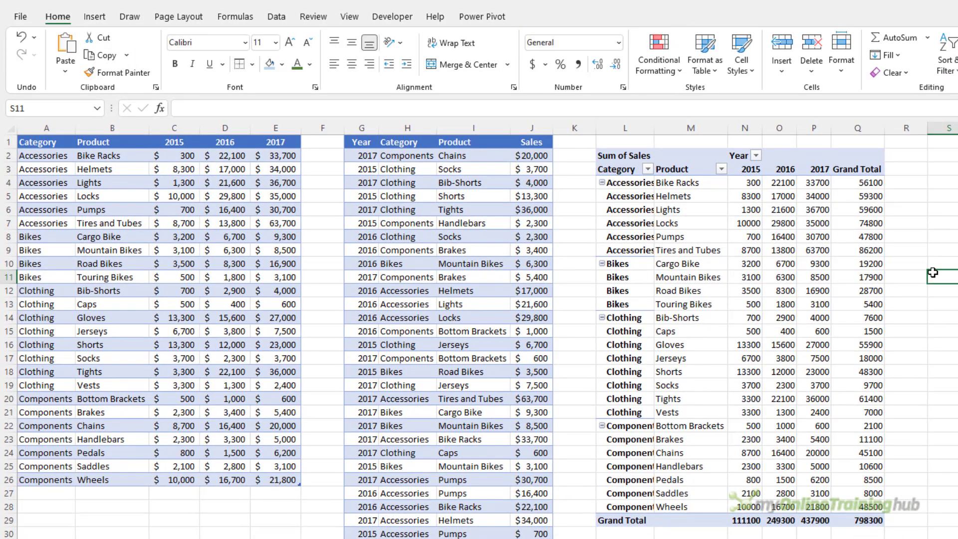
Compare the Accessories and 2016 Pumps source values against the PivotTable
{"action": "left_click", "coordinate": [158, 168]}
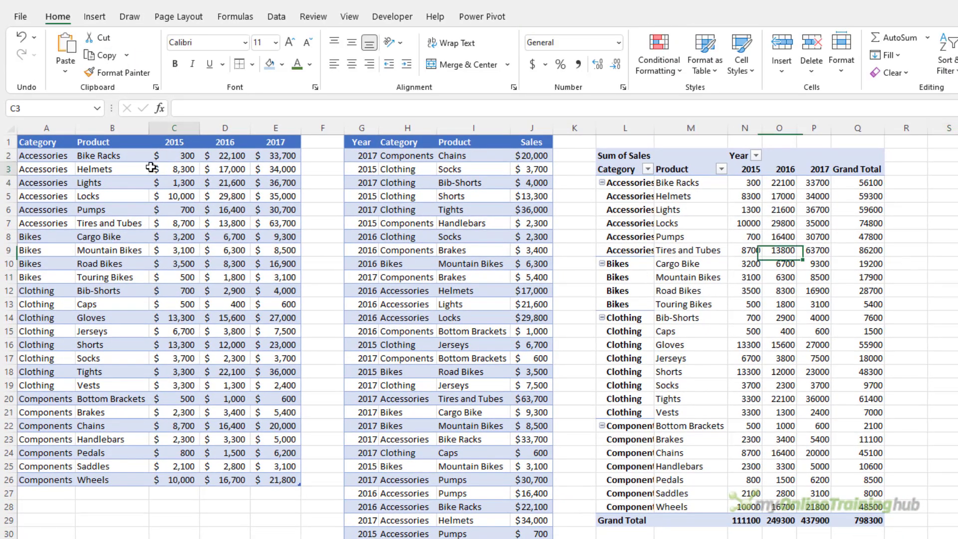
{"action": "left_click", "coordinate": [637, 227]}
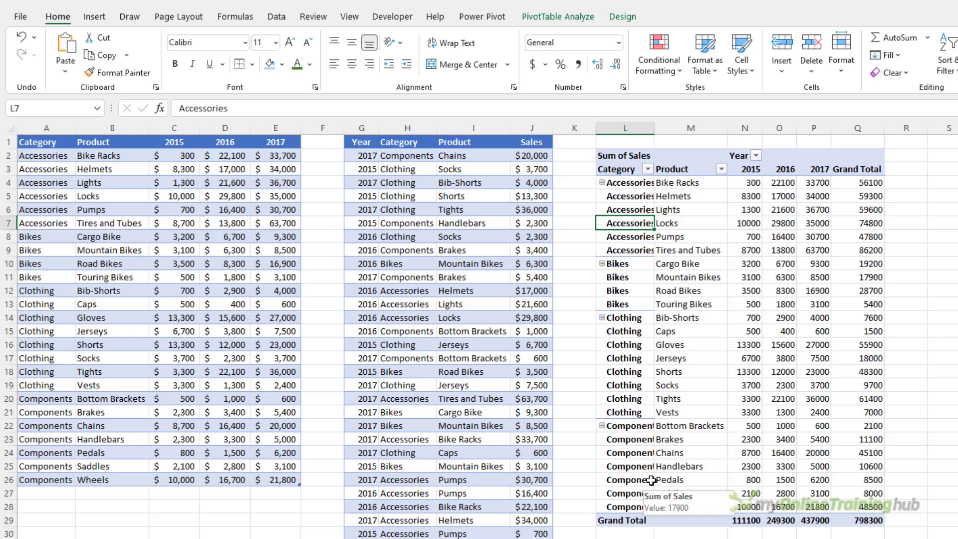
{"action": "left_click", "coordinate": [241, 207]}
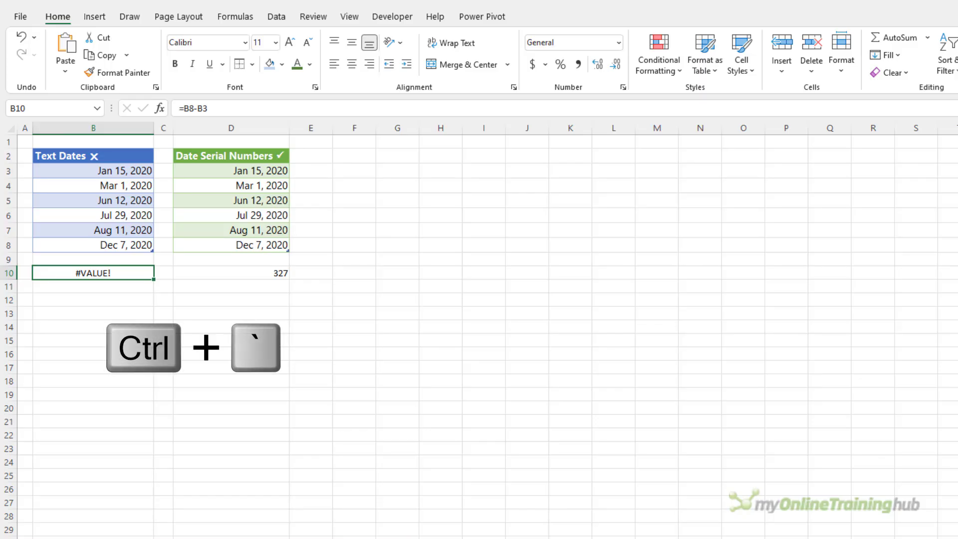
Toggle formula view on and off, then inspect the B10 formula references
{"action": "key", "text": "ctrl+grave"}
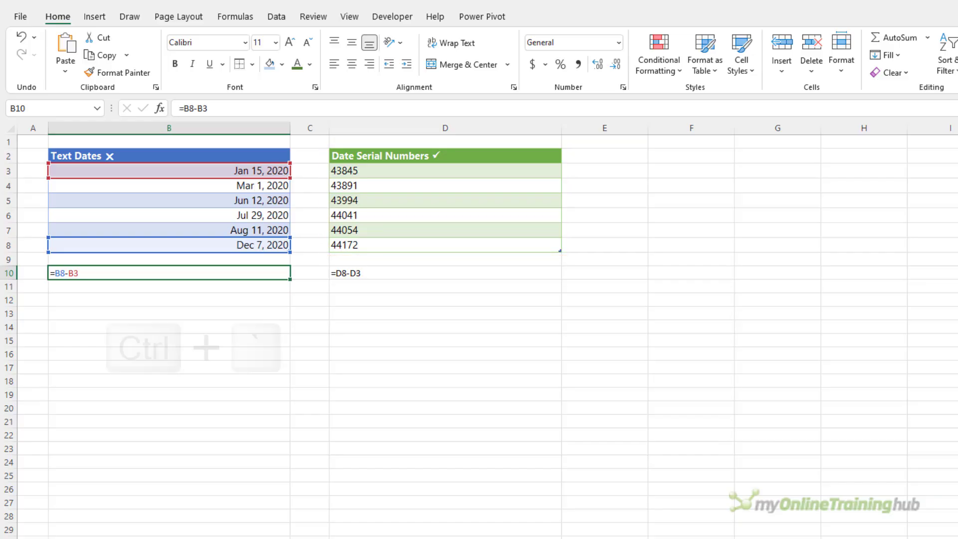
{"action": "key", "text": "ctrl+grave"}
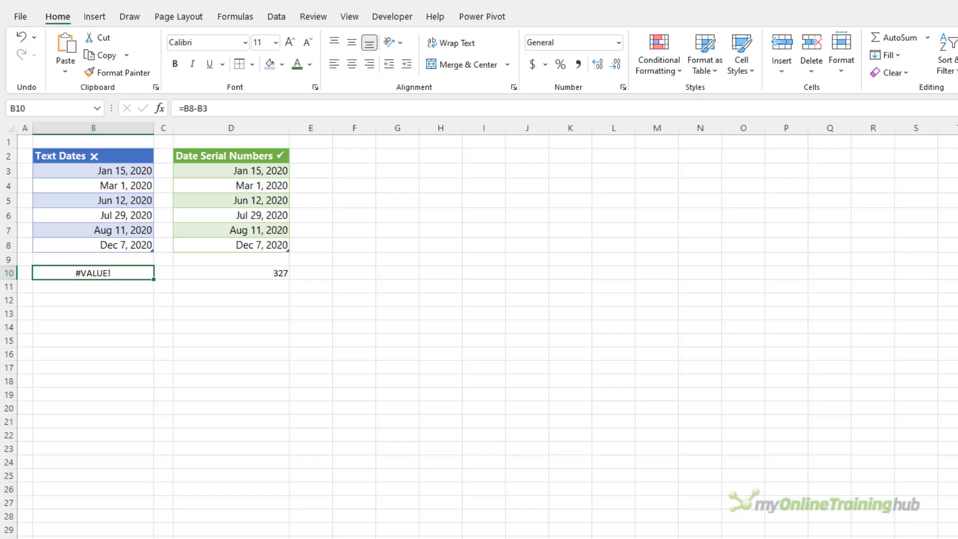
{"action": "key", "text": "F2"}
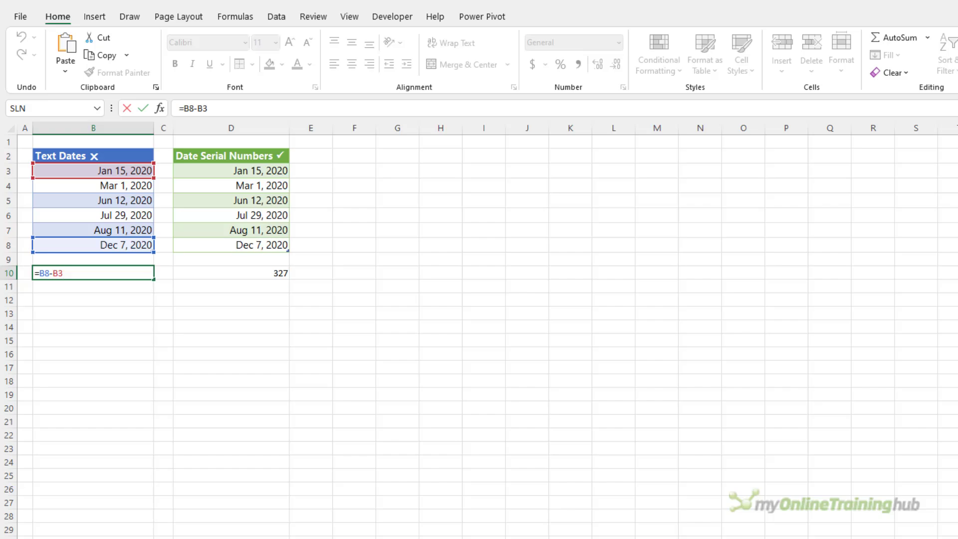
{"action": "key", "text": "ctrl+Return"}
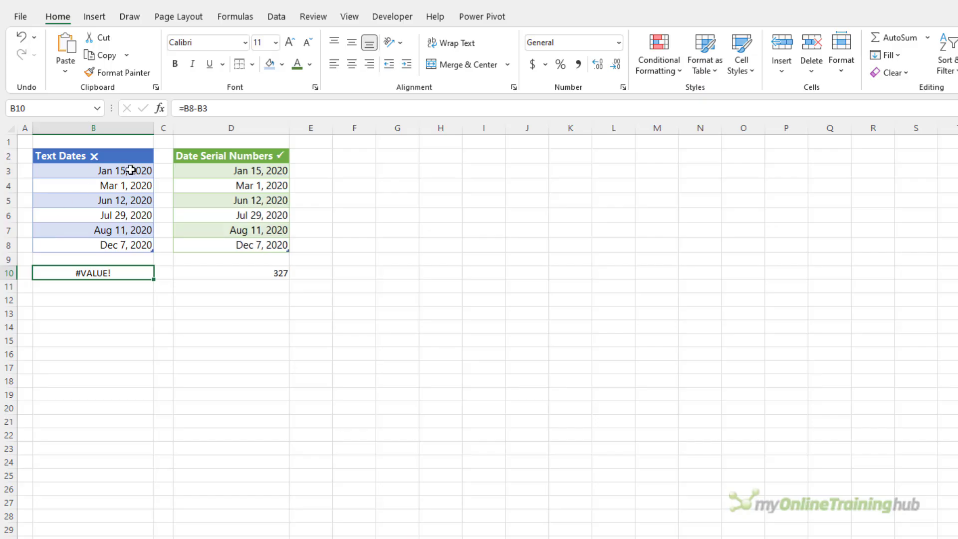
Select the six text dates and inspect the D10 formula that returns 327
{"action": "left_click_drag", "start_coordinate": [131, 169], "coordinate": [128, 245]}
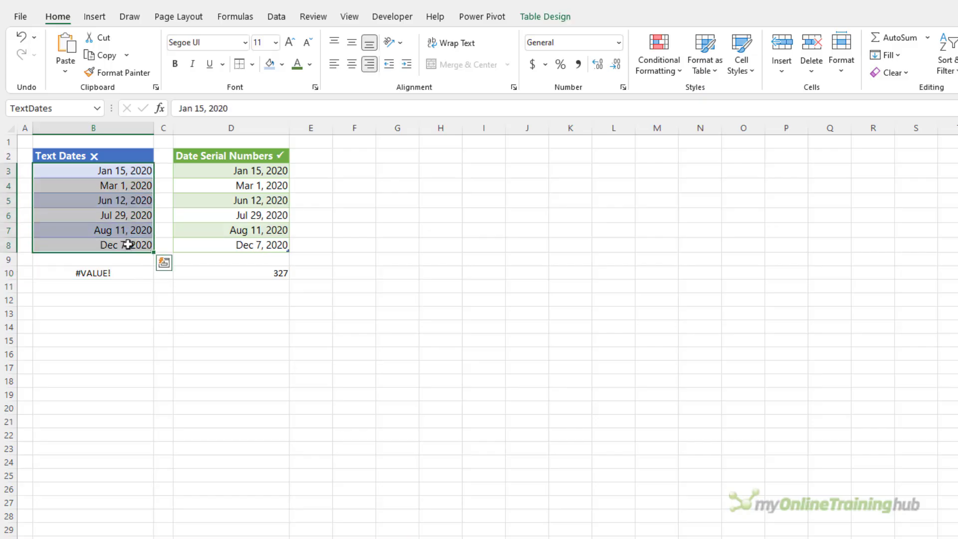
{"action": "left_click", "coordinate": [231, 273]}
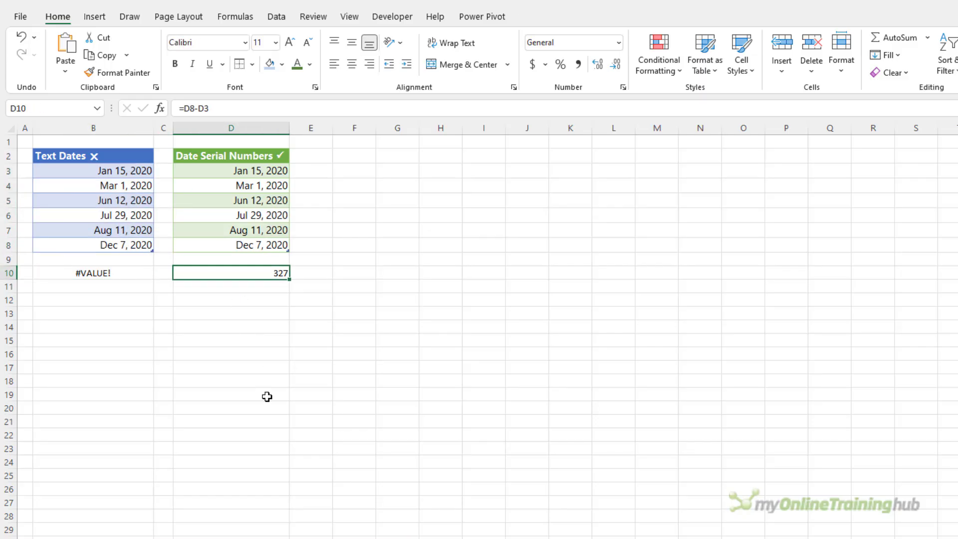
{"action": "key", "text": "F2"}
{"action": "key", "text": "Escape"}
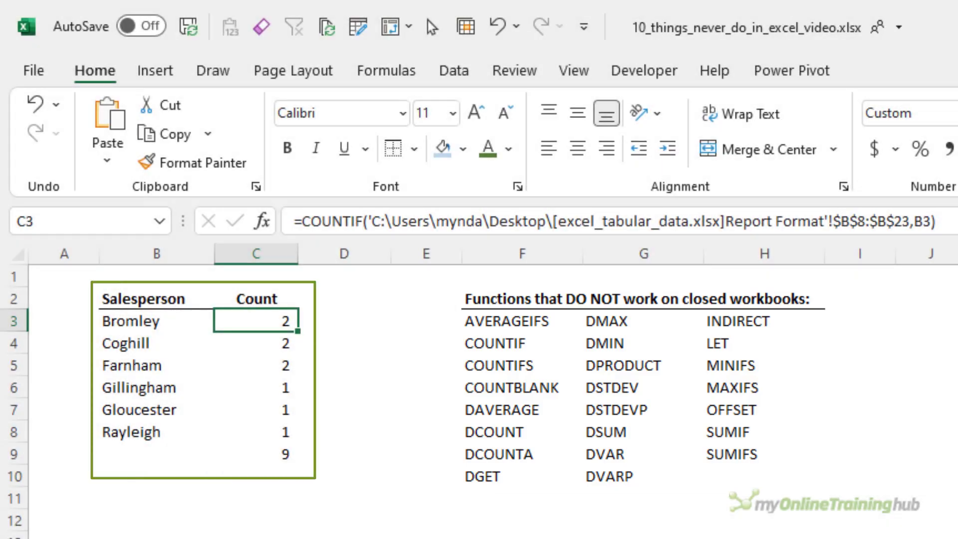
Re-enter the Bromley COUNTIF in C3 so it recalculates, then reselect C3
{"action": "key", "text": "F2"}
{"action": "key", "text": "Return"}
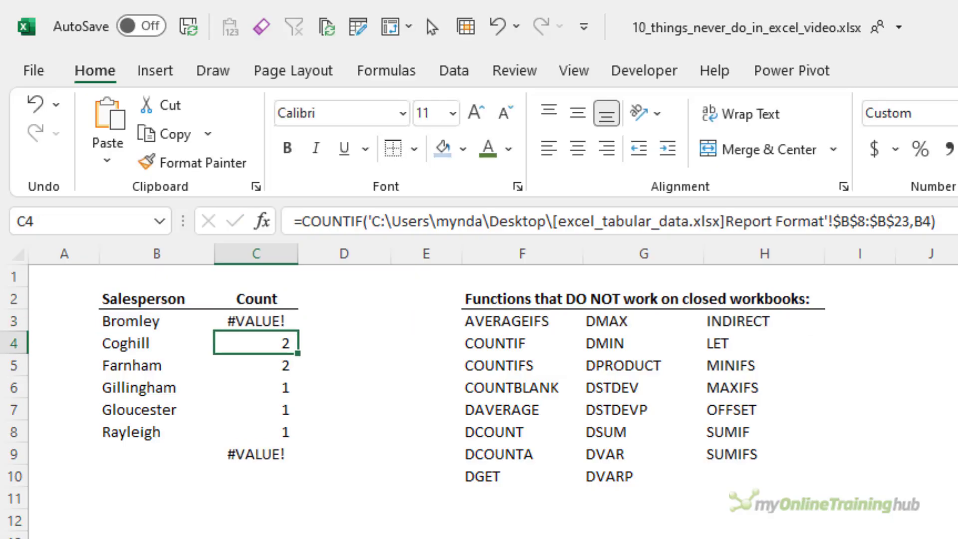
{"action": "left_click", "coordinate": [256, 321]}
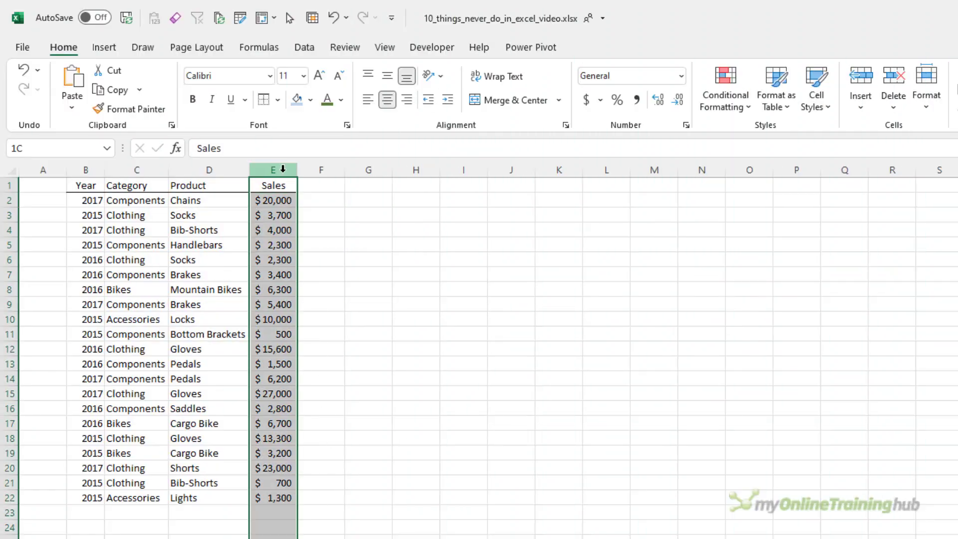
{"action": "left_click", "coordinate": [311, 100]}
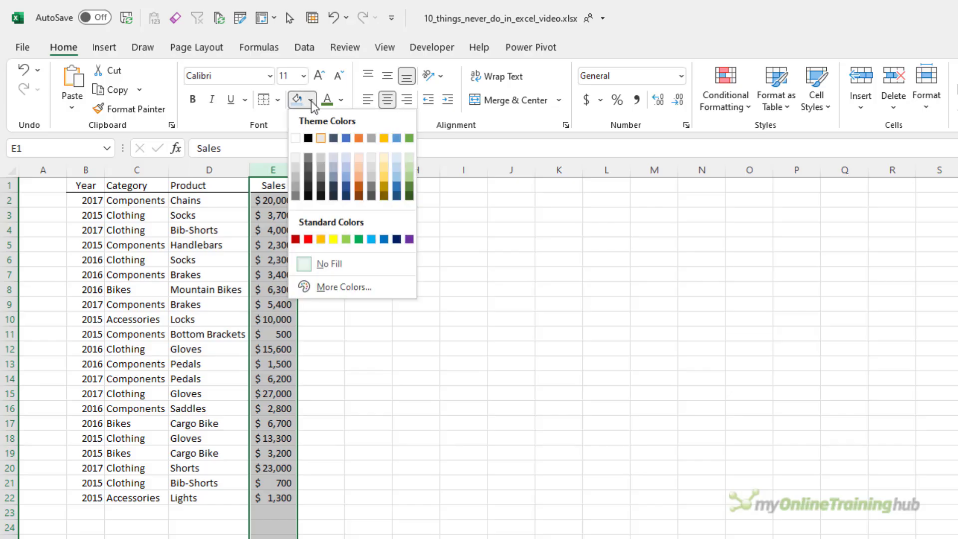
{"action": "left_click", "coordinate": [360, 166]}
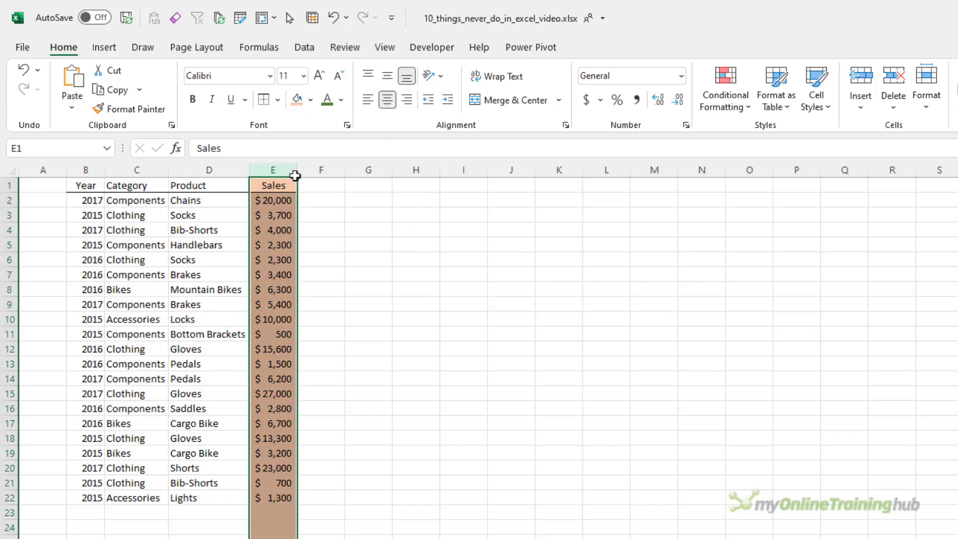
{"action": "left_click", "coordinate": [9, 215]}
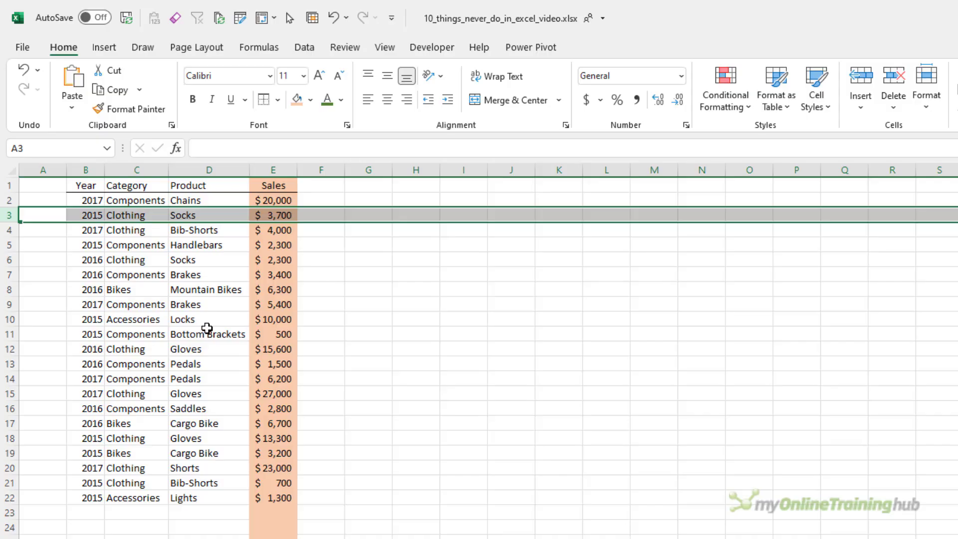
{"action": "left_click", "coordinate": [281, 525]}
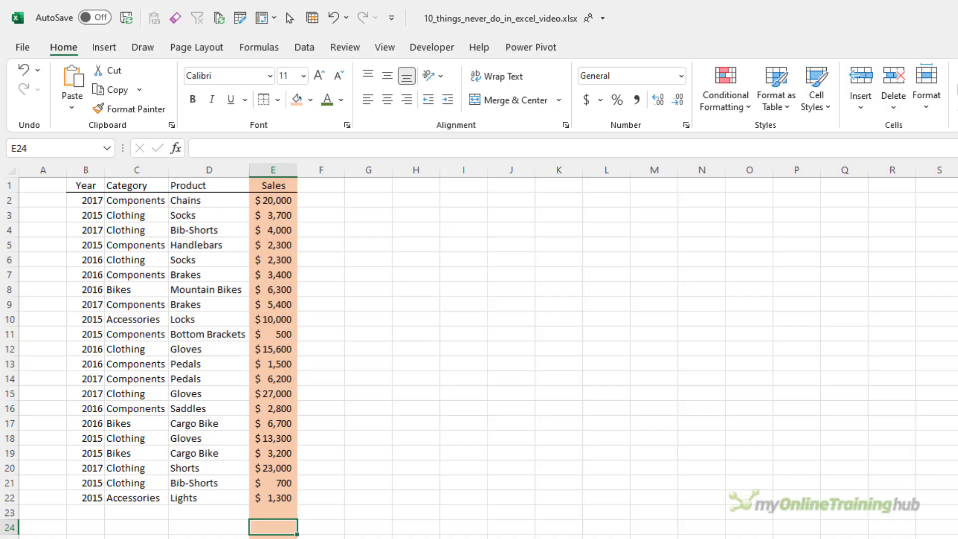
{"action": "left_click_drag", "start_coordinate": [270, 528], "coordinate": [272, 538]}
{"action": "left_click", "coordinate": [272, 177]}
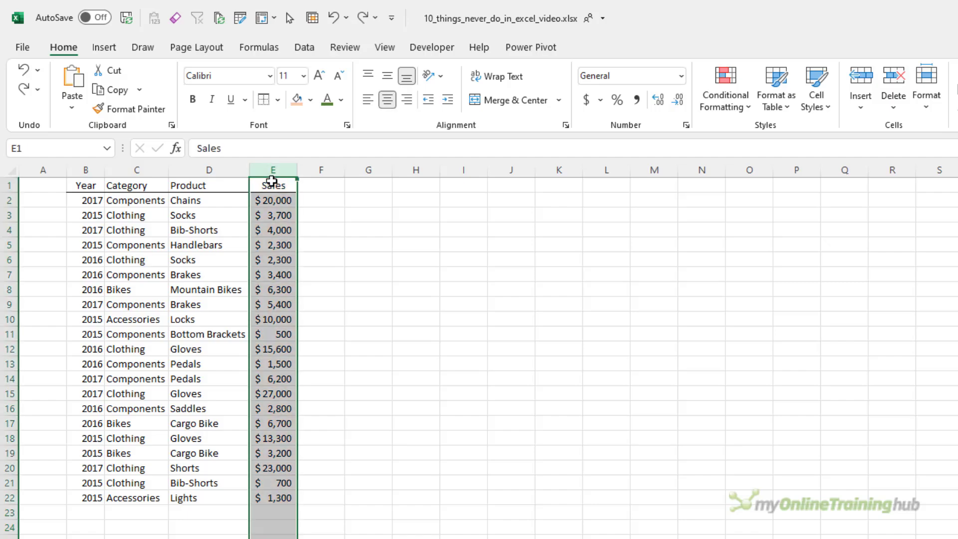
{"action": "left_click", "coordinate": [271, 182]}
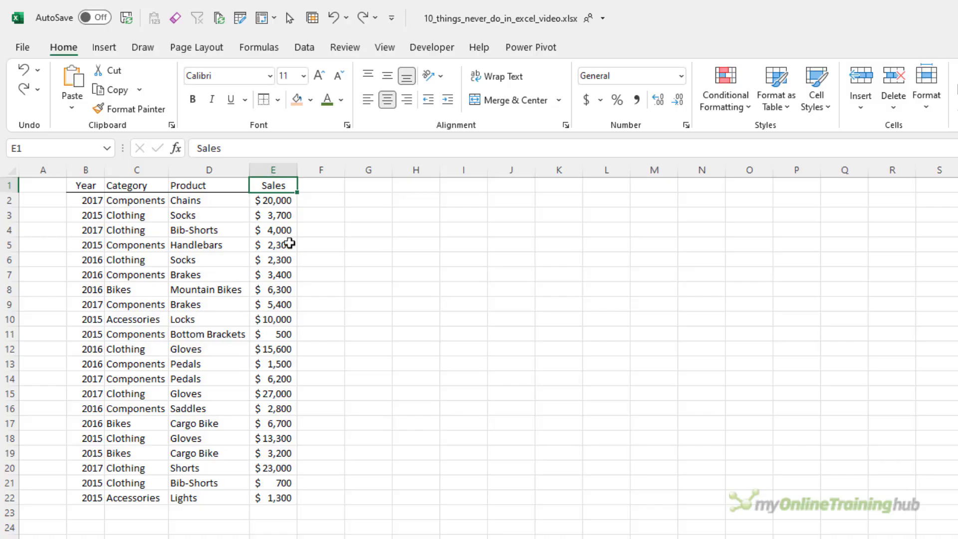
Convert the sales list to a table with headers and widen the Sales column
{"action": "key", "text": "ctrl+t"}
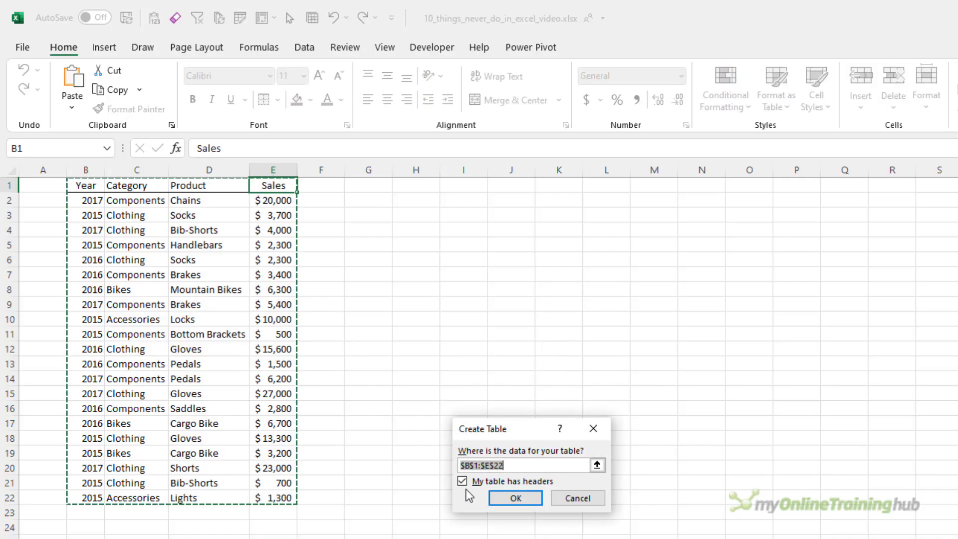
{"action": "left_click", "coordinate": [499, 499]}
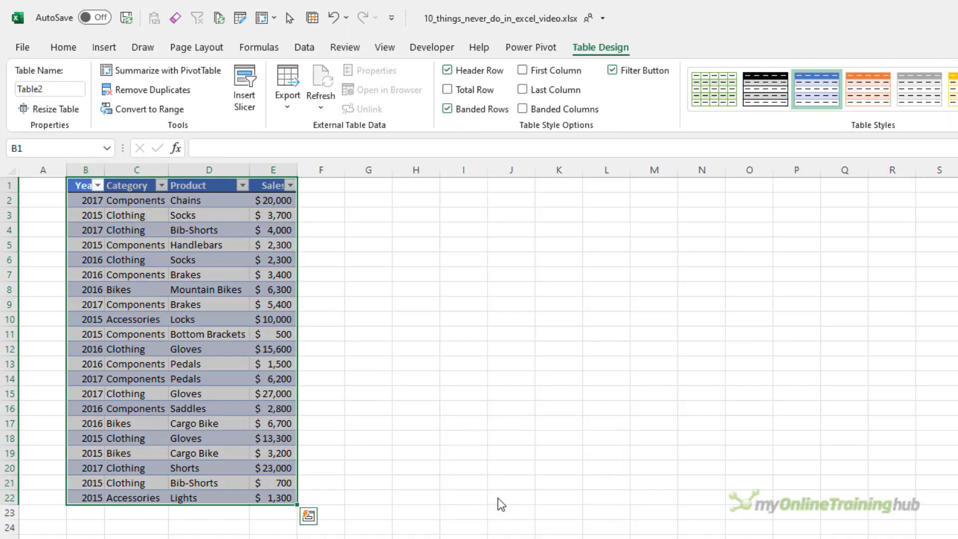
{"action": "left_click", "coordinate": [297, 174]}
{"action": "left_click_drag", "start_coordinate": [296, 173], "coordinate": [303, 173]}
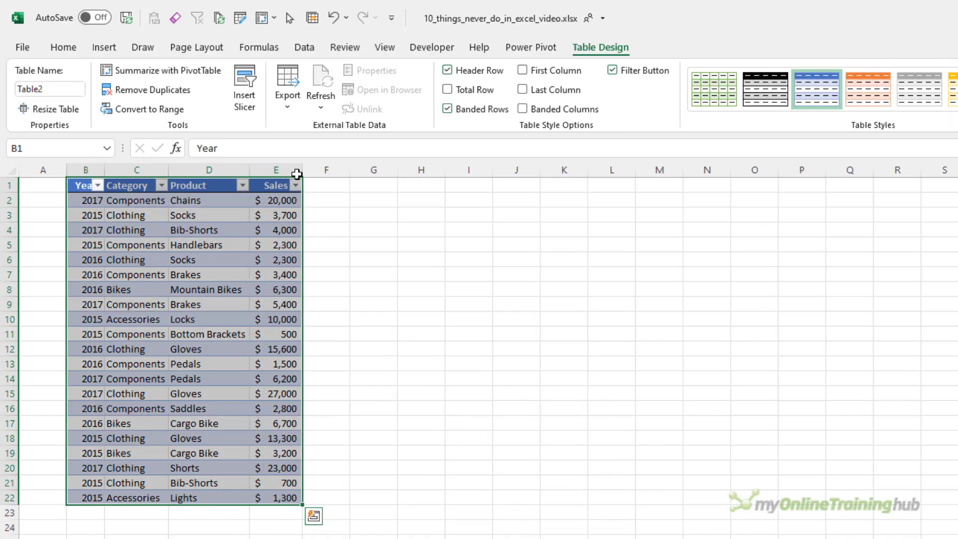
Add a new table row: 2016, Clothing, Shorts, 439
{"action": "left_click", "coordinate": [290, 494]}
{"action": "key", "text": "Tab"}
{"action": "type", "text": "2016"}
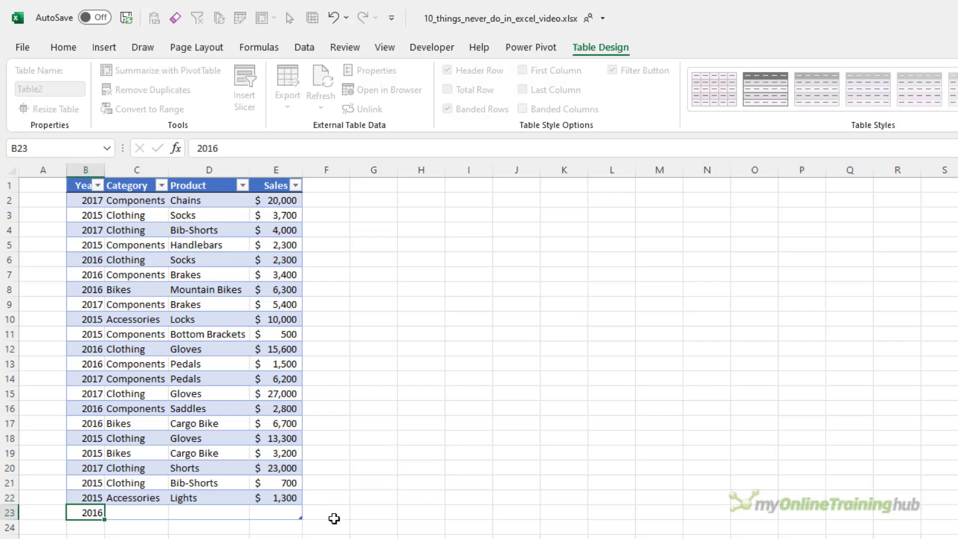
{"action": "key", "text": "Tab"}
{"action": "type", "text": "Clothing"}
{"action": "key", "text": "Tab"}
{"action": "type", "text": "Shorts"}
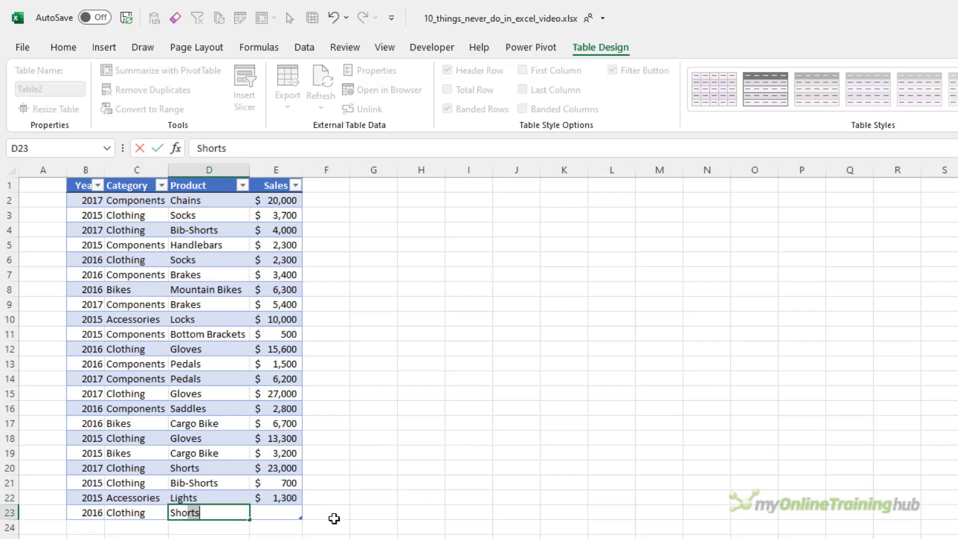
{"action": "key", "text": "Tab"}
{"action": "type", "text": "439"}
{"action": "key", "text": "Return"}
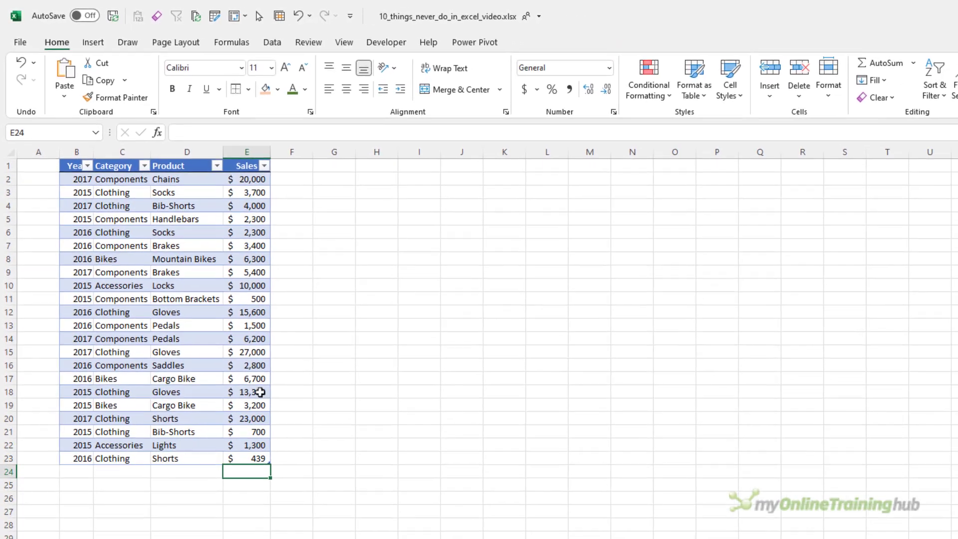
Remove the table's colour style from the sales table
{"action": "left_click", "coordinate": [285, 440]}
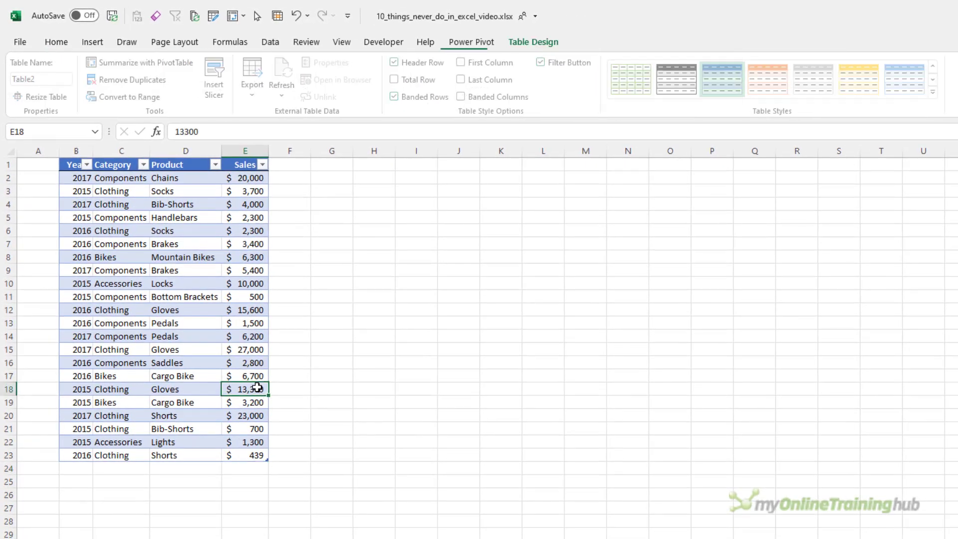
{"action": "left_click", "coordinate": [936, 92]}
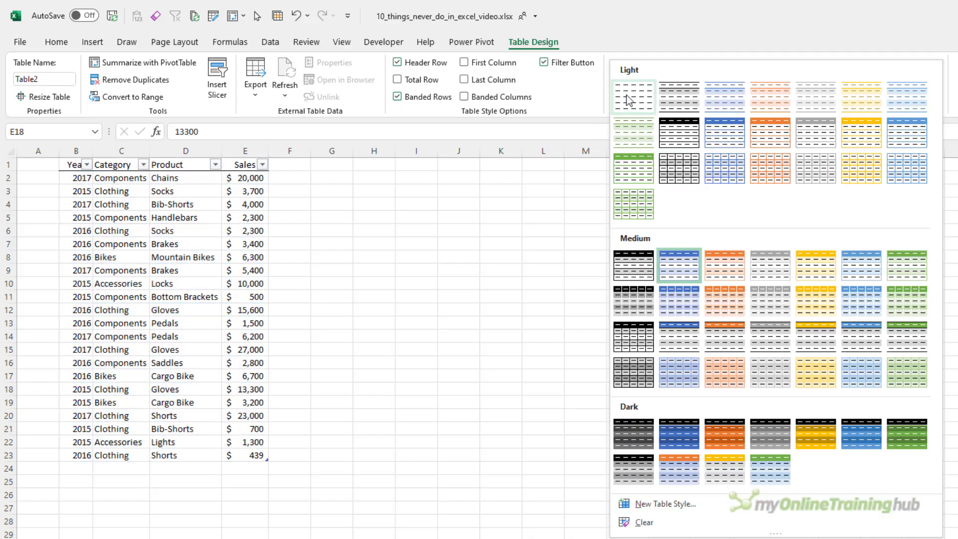
{"action": "left_click", "coordinate": [630, 100]}
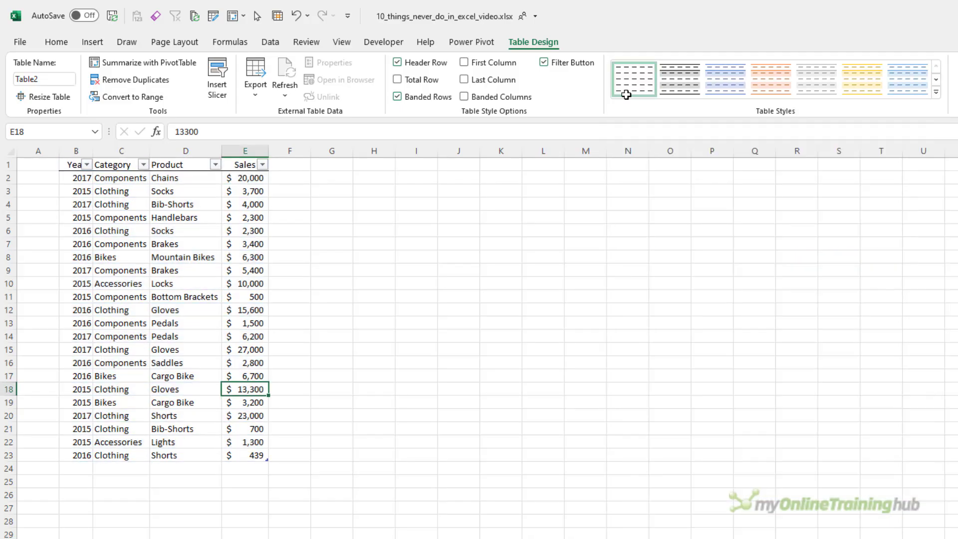
{"action": "left_click", "coordinate": [296, 260]}
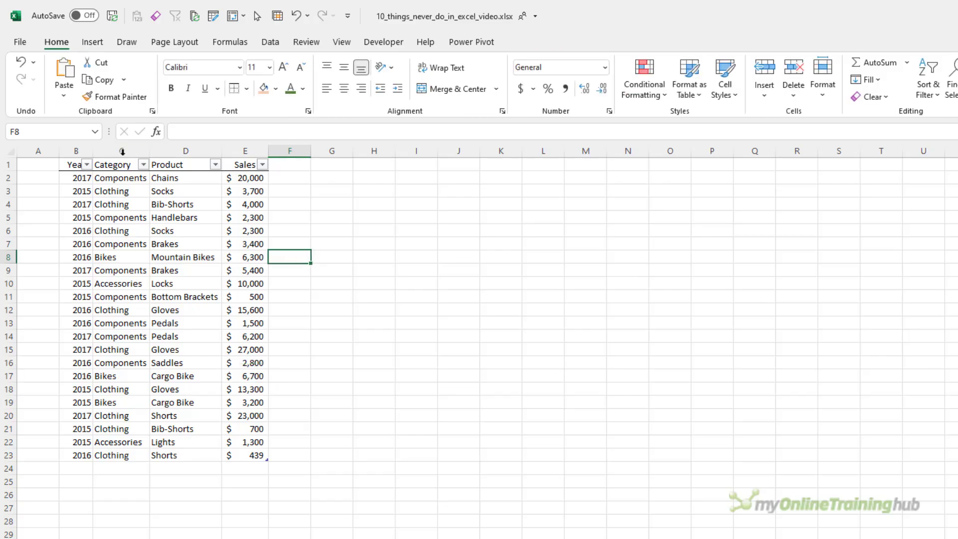
Fill the Sales values with light orange
{"action": "left_click", "coordinate": [227, 161]}
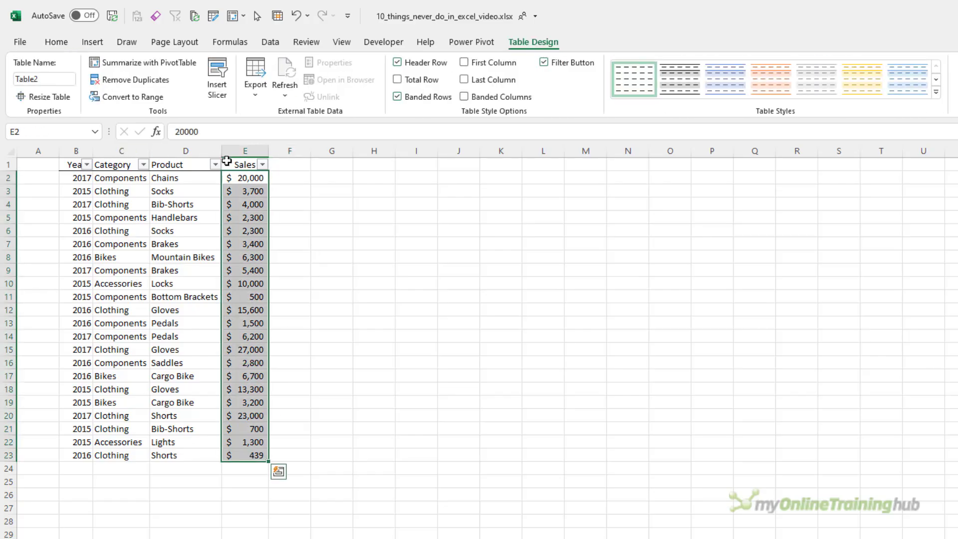
{"action": "left_click", "coordinate": [57, 42]}
{"action": "left_click", "coordinate": [263, 89]}
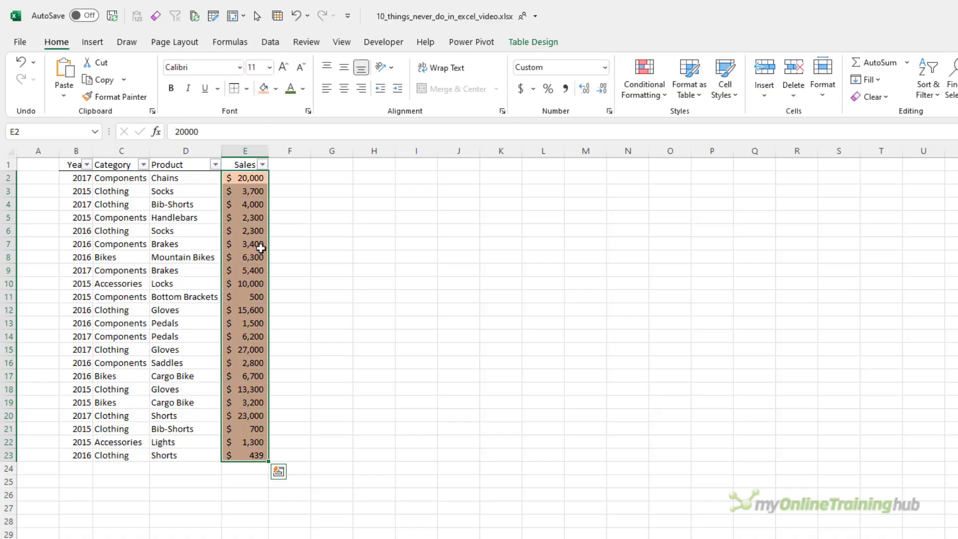
{"action": "left_click", "coordinate": [253, 453]}
Select the empty cells below the Sales column and extend up to the header
{"action": "key", "text": "Tab"}
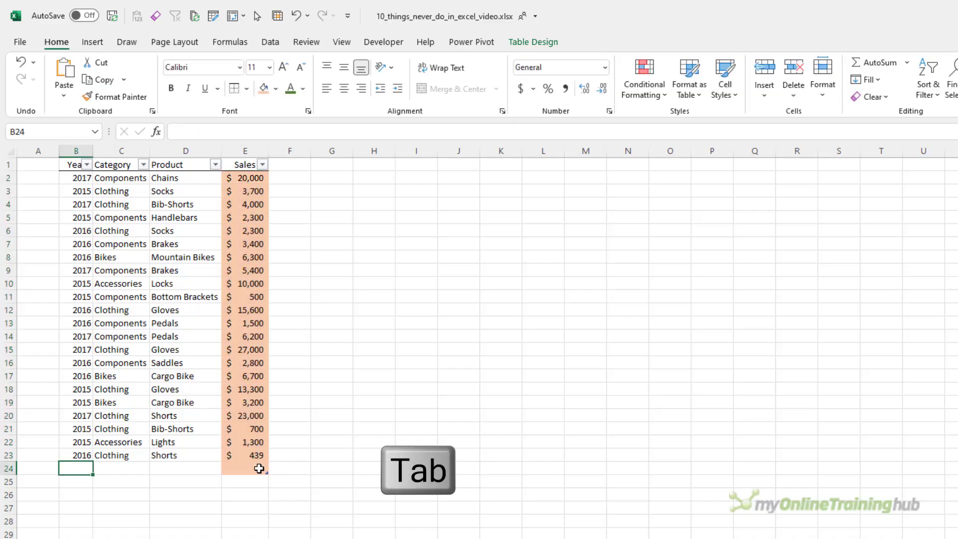
{"action": "left_click", "coordinate": [259, 468]}
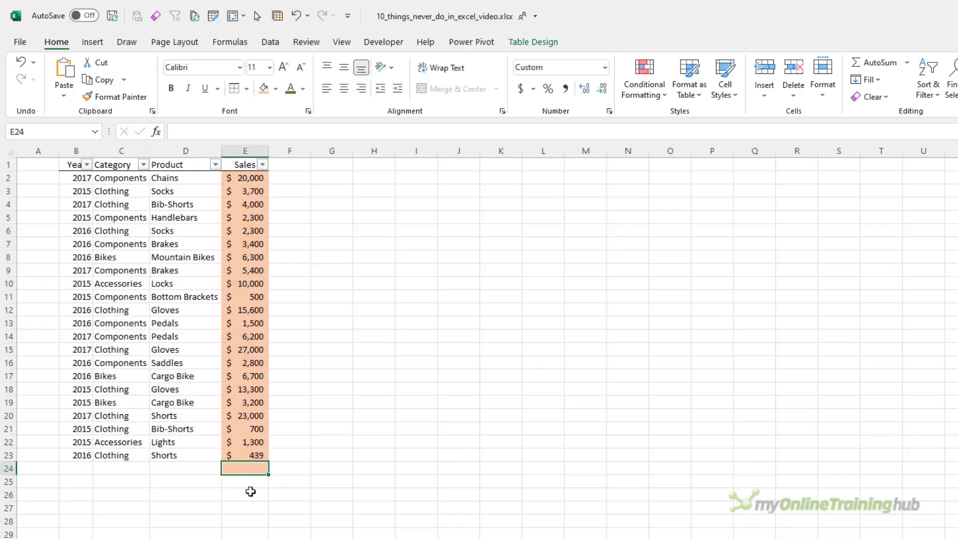
{"action": "left_click_drag", "start_coordinate": [246, 483], "coordinate": [248, 538]}
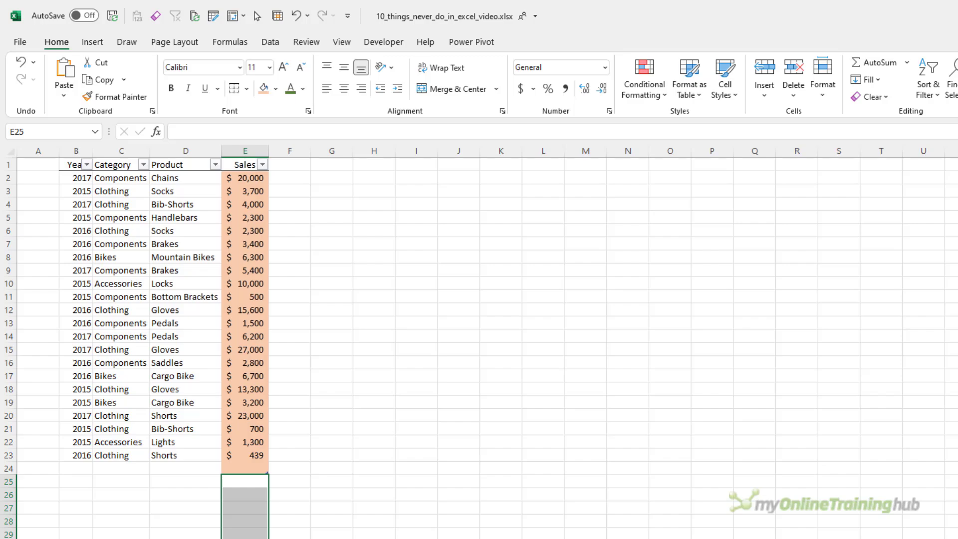
{"action": "key", "text": "ctrl+shift+Up"}
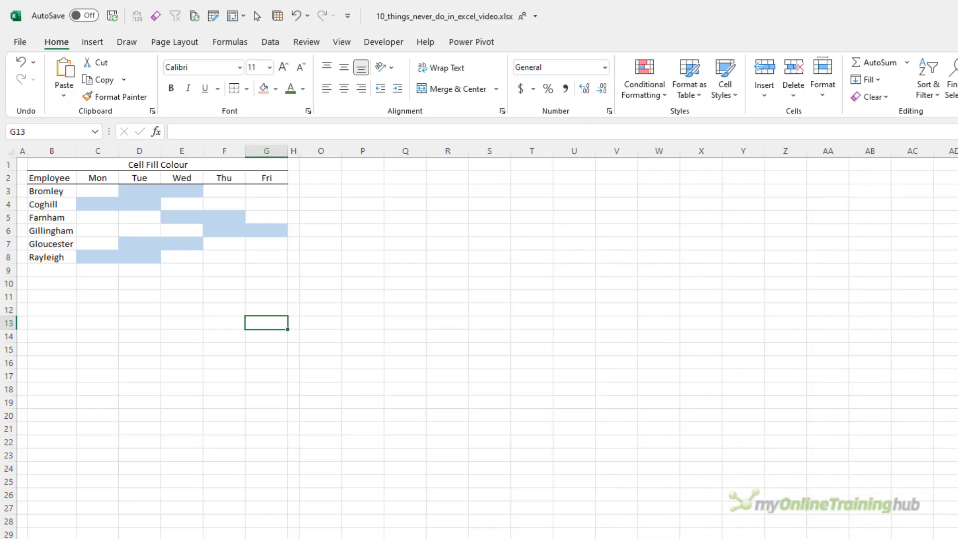
{"action": "left_click_drag", "start_coordinate": [156, 190], "coordinate": [174, 191]}
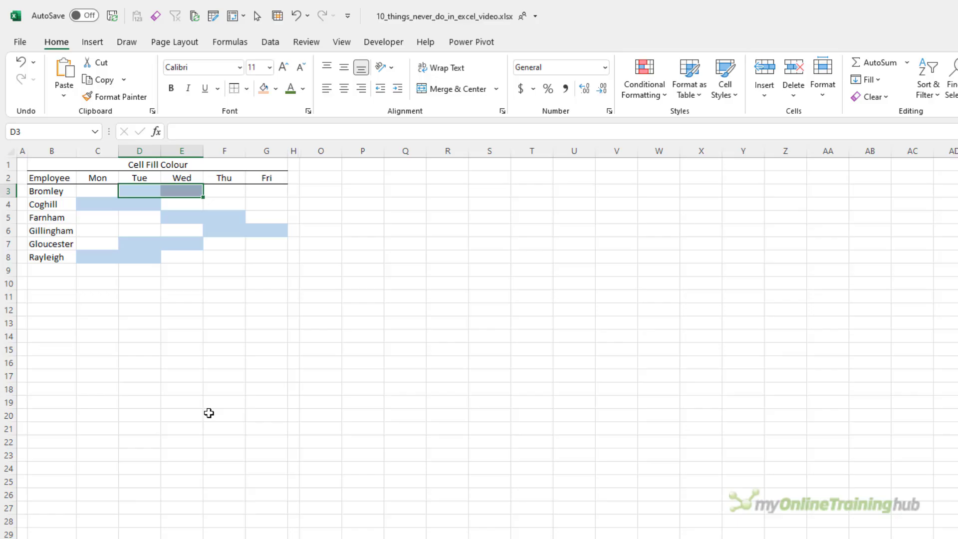
Unhide the columns holding the Conditional Formatting table
{"action": "left_click_drag", "start_coordinate": [319, 151], "coordinate": [298, 152]}
{"action": "right_click", "coordinate": [297, 152]}
{"action": "left_click", "coordinate": [362, 378]}
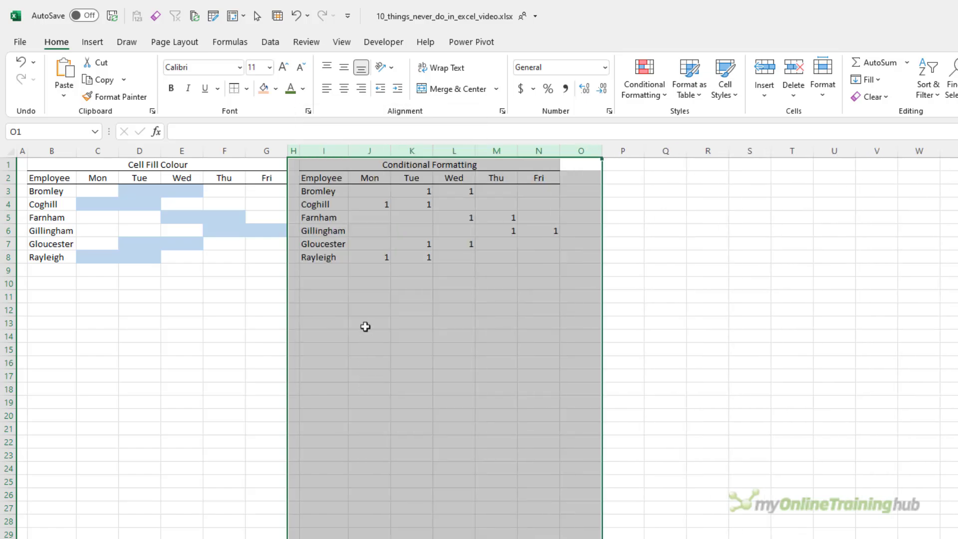
Start an Equal To highlight rule on the day cells J3:N8
{"action": "left_click_drag", "start_coordinate": [374, 190], "coordinate": [527, 260]}
{"action": "left_click", "coordinate": [645, 85]}
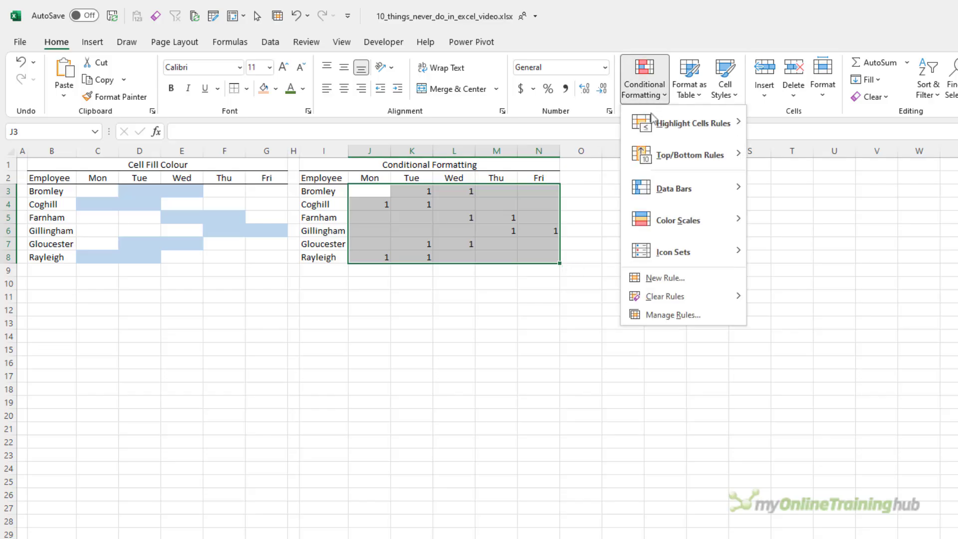
{"action": "mouse_move", "coordinate": [660, 128]}
{"action": "left_click", "coordinate": [826, 226]}
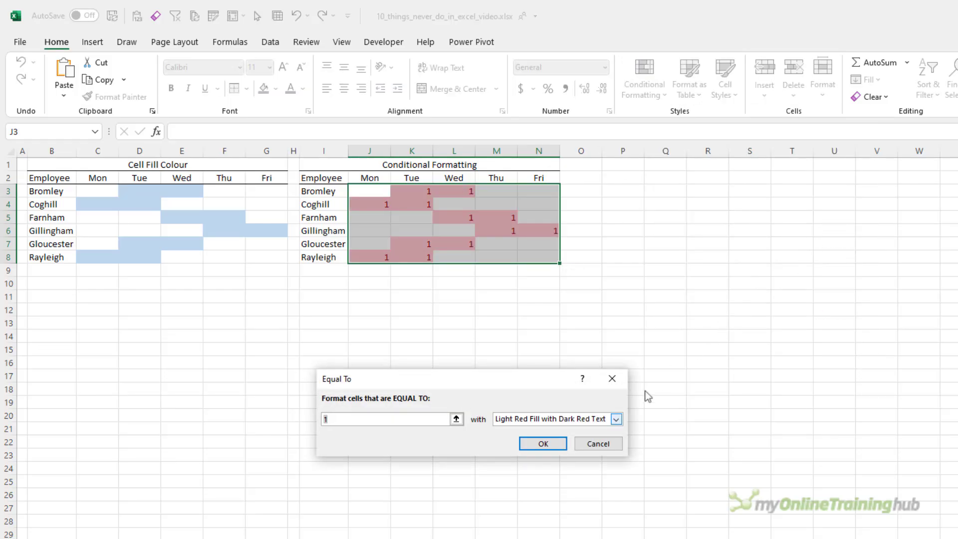
Give the rule a custom format: light blue fill and ;;; number format hiding the 1s
{"action": "left_click", "coordinate": [616, 420]}
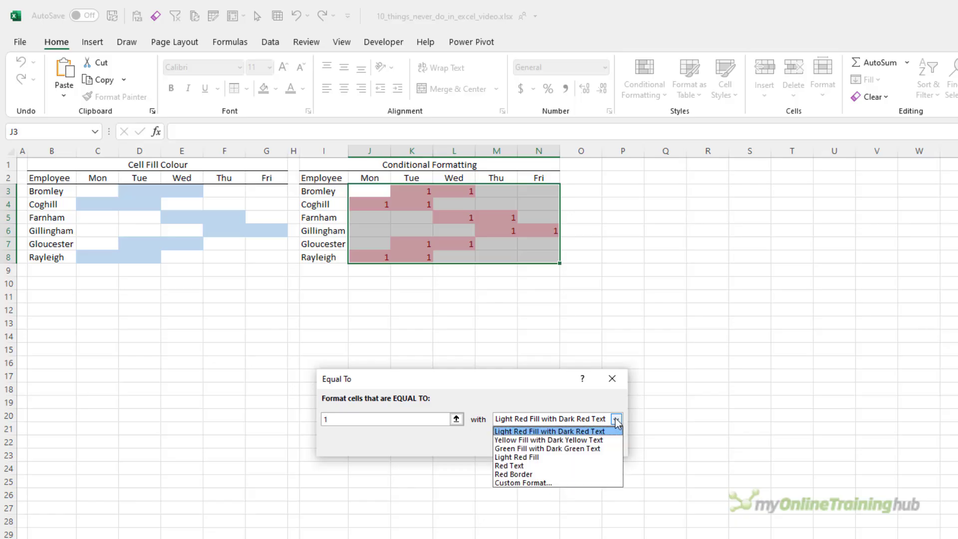
{"action": "left_click", "coordinate": [553, 483]}
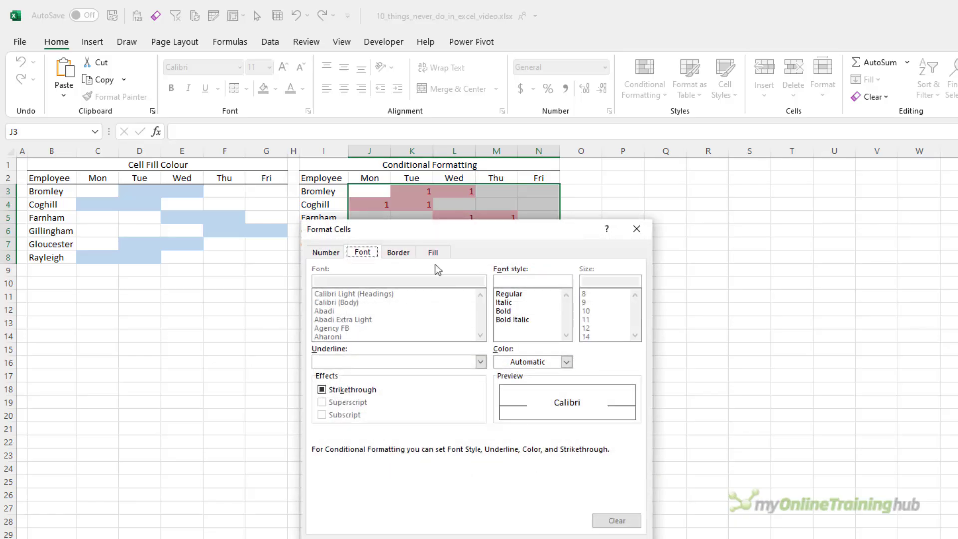
{"action": "left_click", "coordinate": [432, 253]}
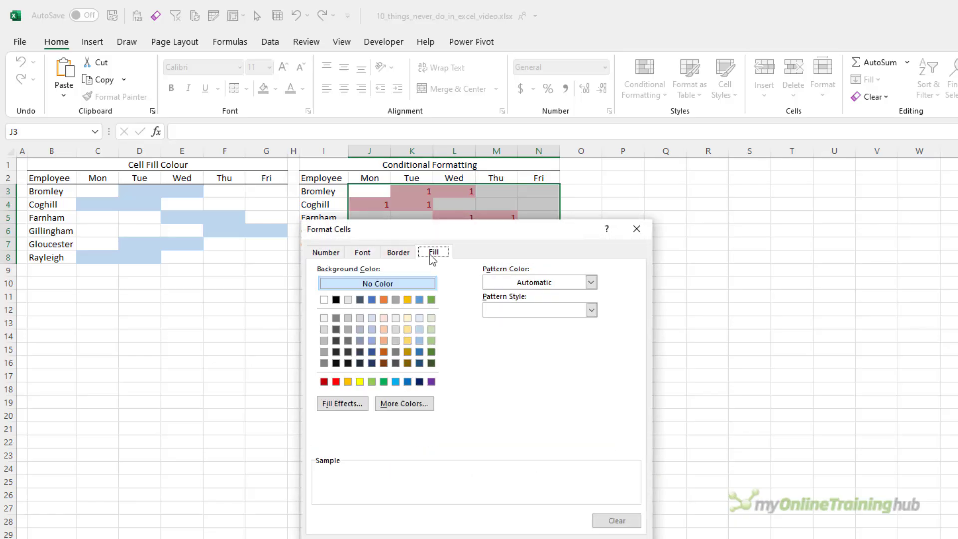
{"action": "left_click", "coordinate": [421, 331]}
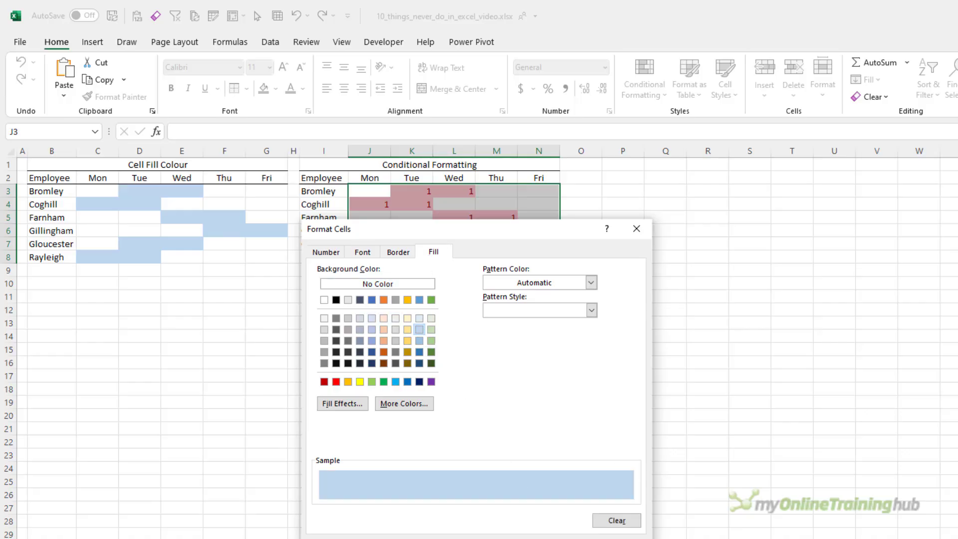
{"action": "left_click", "coordinate": [332, 252]}
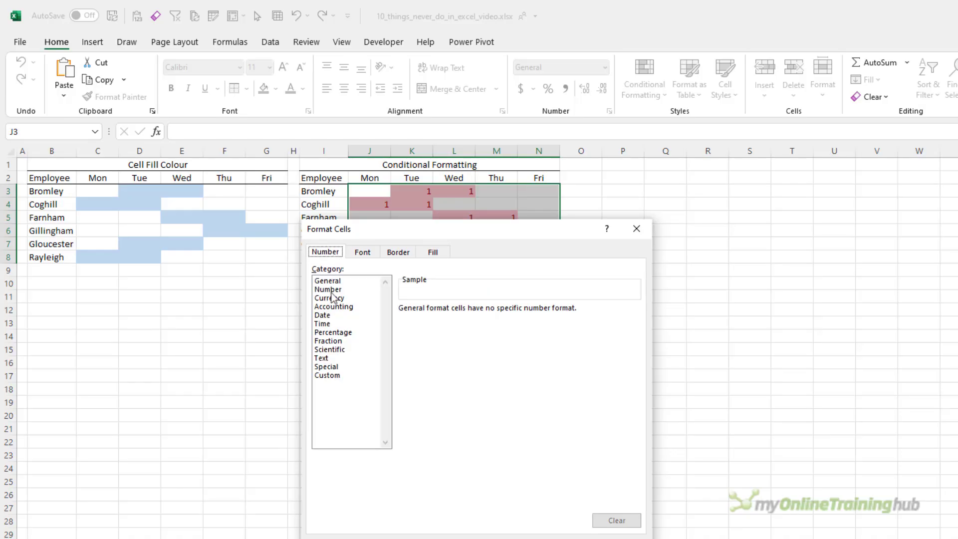
{"action": "left_click", "coordinate": [328, 375]}
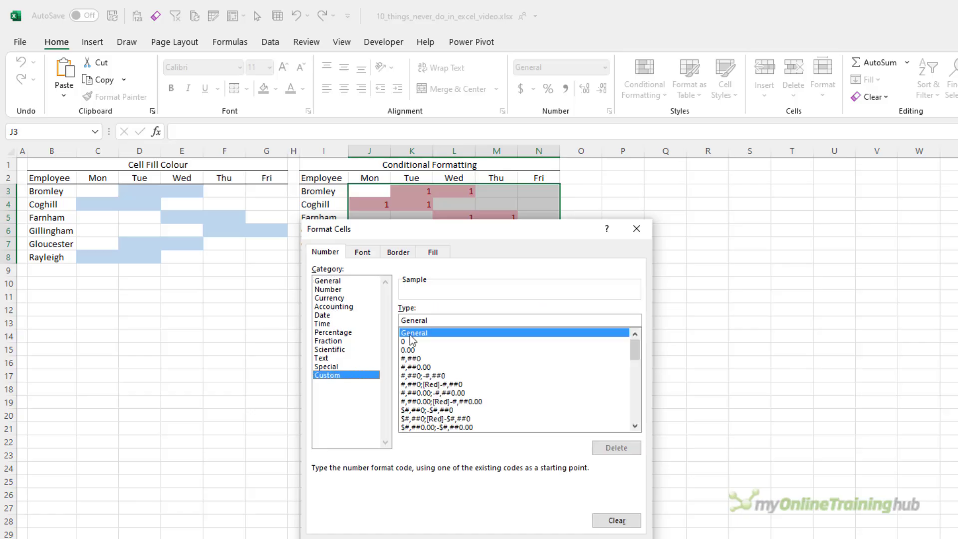
{"action": "double_click", "coordinate": [437, 322]}
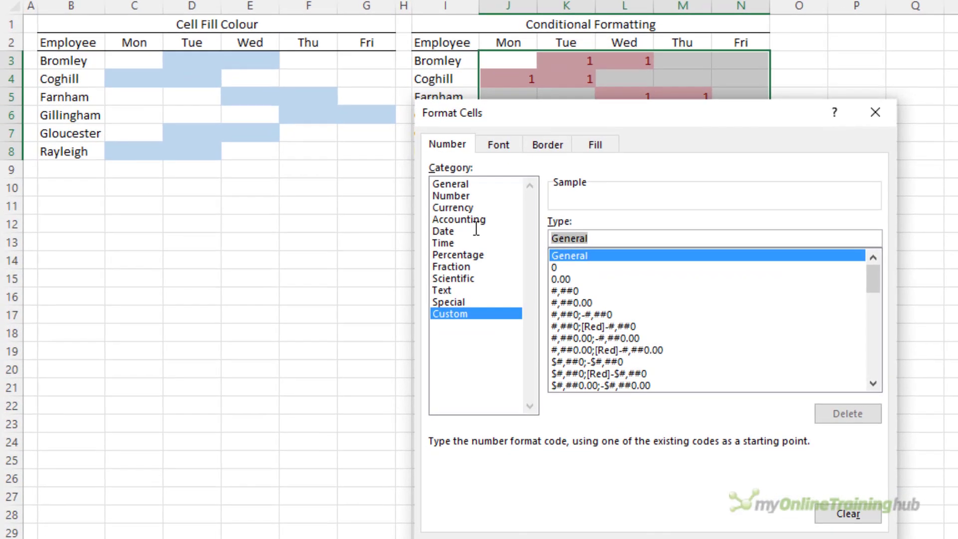
{"action": "type", "text": ";;;"}
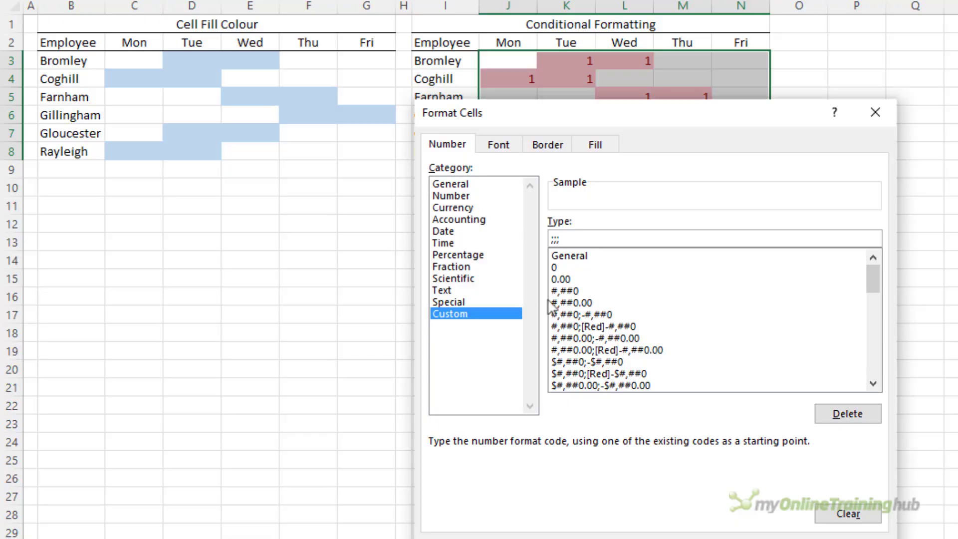
{"action": "key", "text": "Return"}
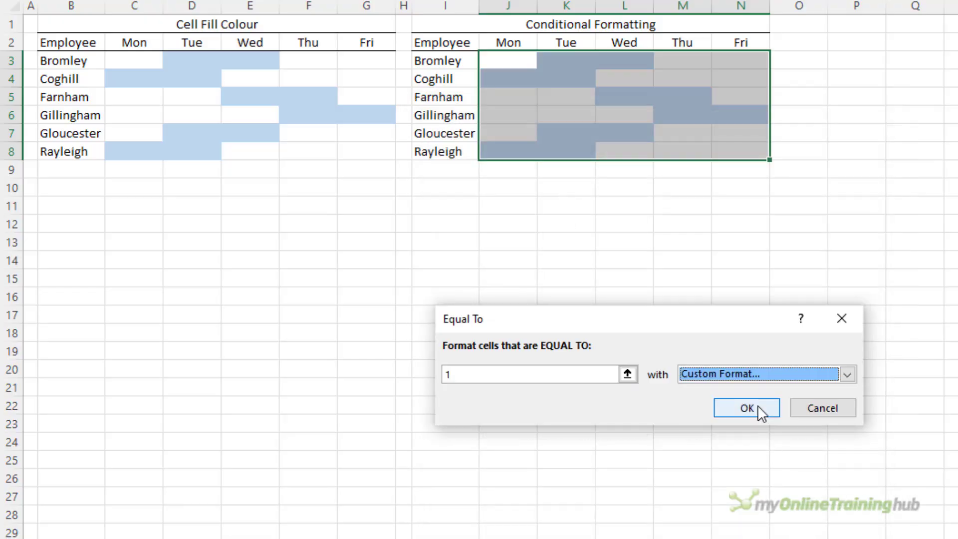
Apply the blue equal-to-1 rule and enter =COUNT(J3:N8) in I10
{"action": "left_click", "coordinate": [757, 406]}
{"action": "left_click", "coordinate": [699, 255]}
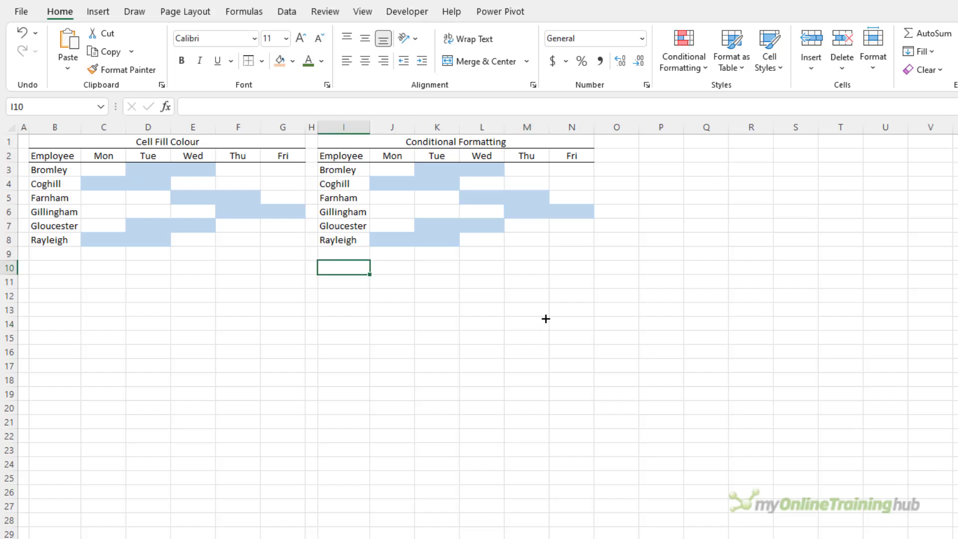
{"action": "type", "text": "=cou"}
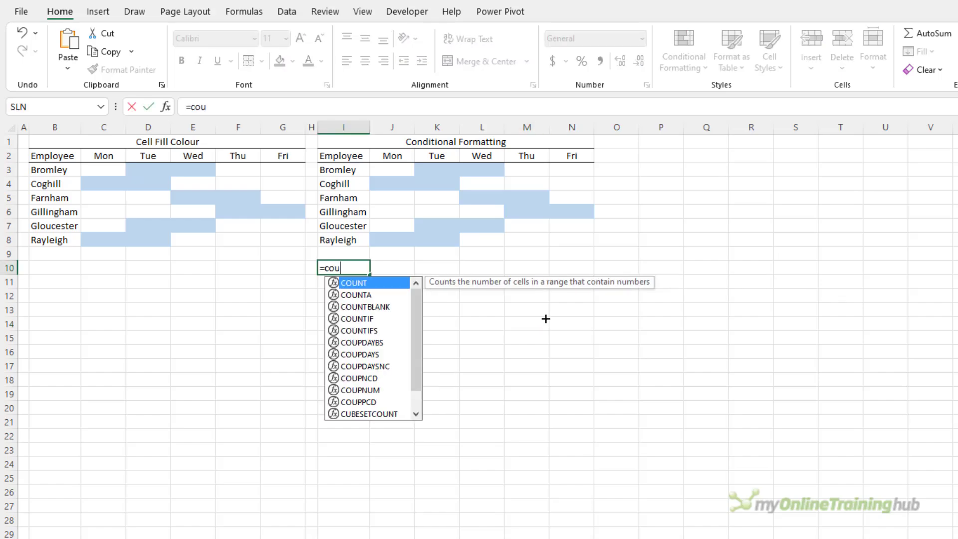
{"action": "key", "text": "Tab"}
{"action": "left_click_drag", "start_coordinate": [406, 164], "coordinate": [574, 239]}
{"action": "type", "text": ")"}
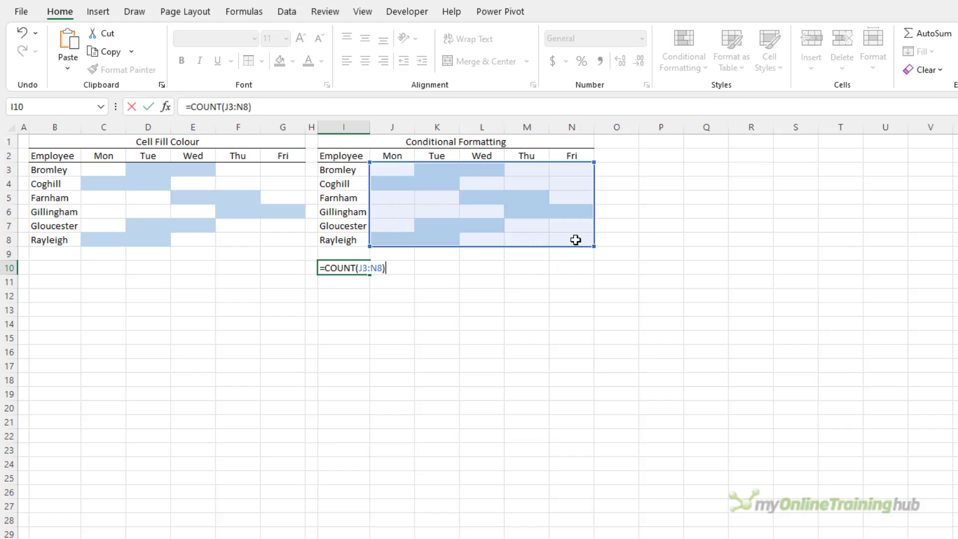
{"action": "key", "text": "Return"}
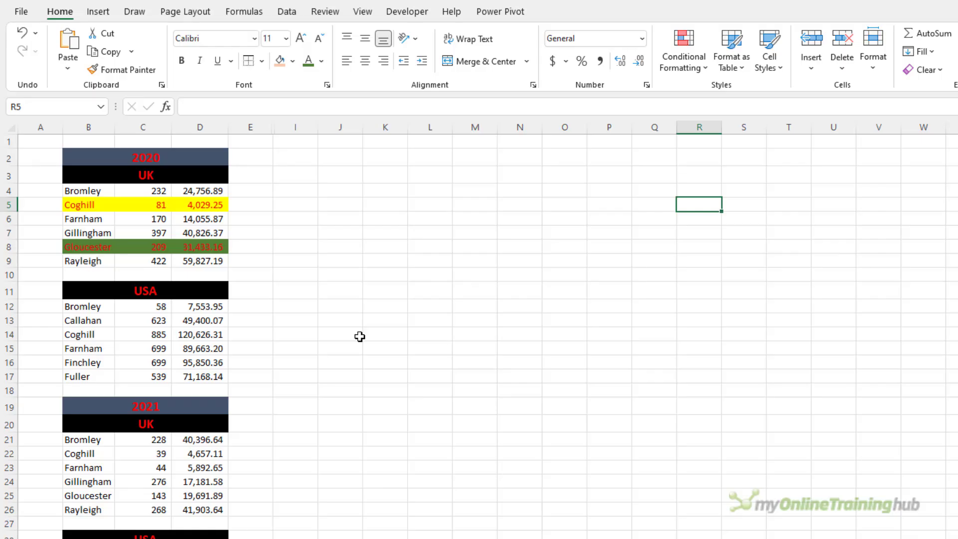
Unhide the columns between E and I to show the muted-blue regional tables
{"action": "left_click_drag", "start_coordinate": [286, 127], "coordinate": [271, 127]}
{"action": "right_click", "coordinate": [272, 126]}
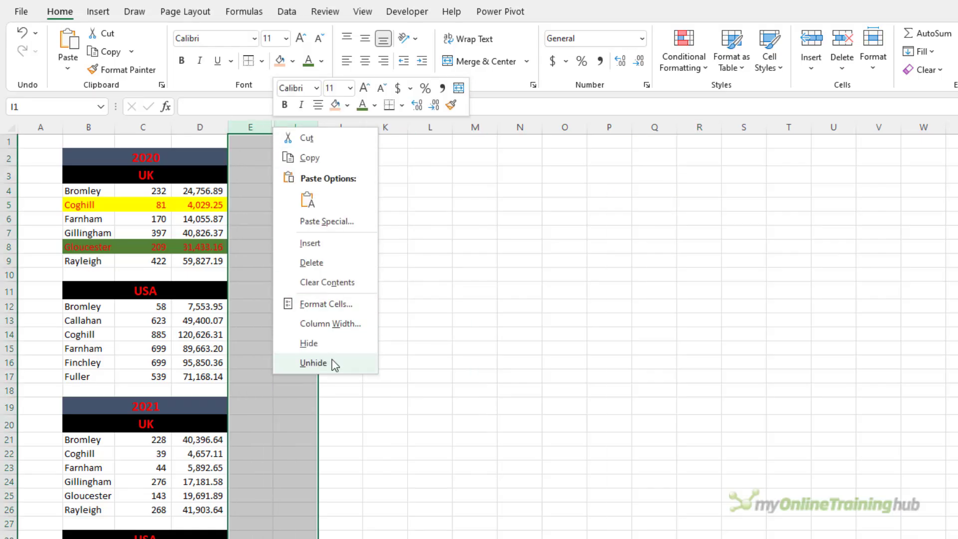
{"action": "left_click", "coordinate": [332, 359]}
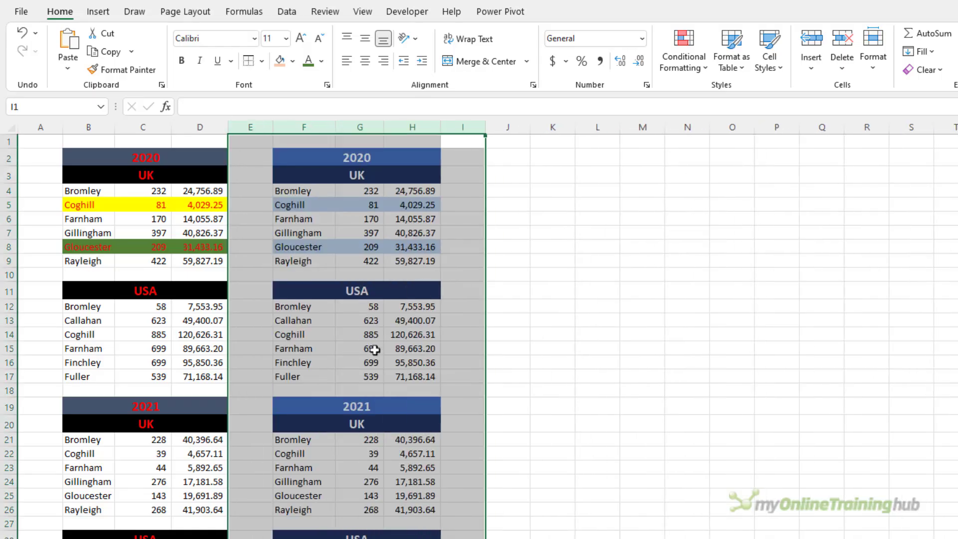
{"action": "left_click_drag", "start_coordinate": [486, 330], "coordinate": [500, 313]}
{"action": "left_click", "coordinate": [499, 312]}
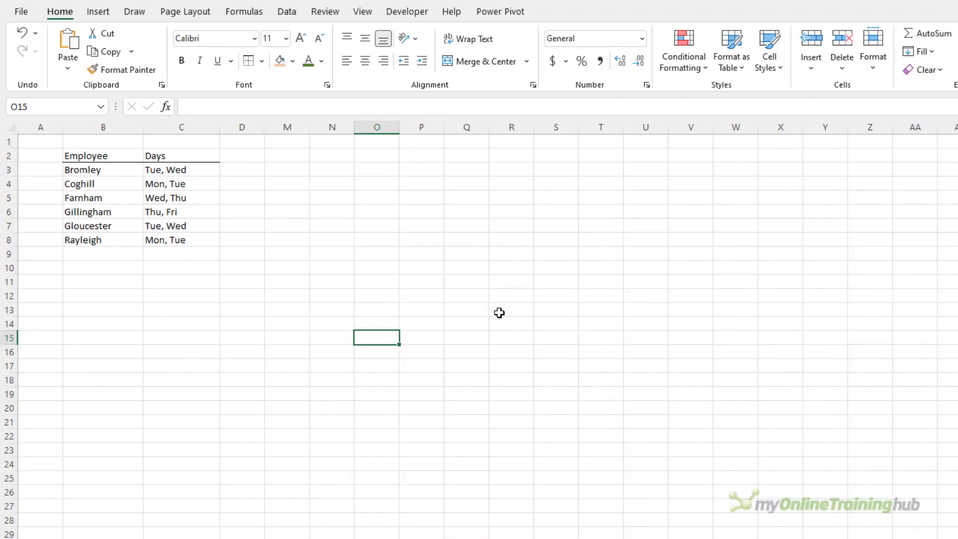
Show Bromley's two days stored in one cell, then unhide hidden columns D through M
{"action": "left_click", "coordinate": [193, 170]}
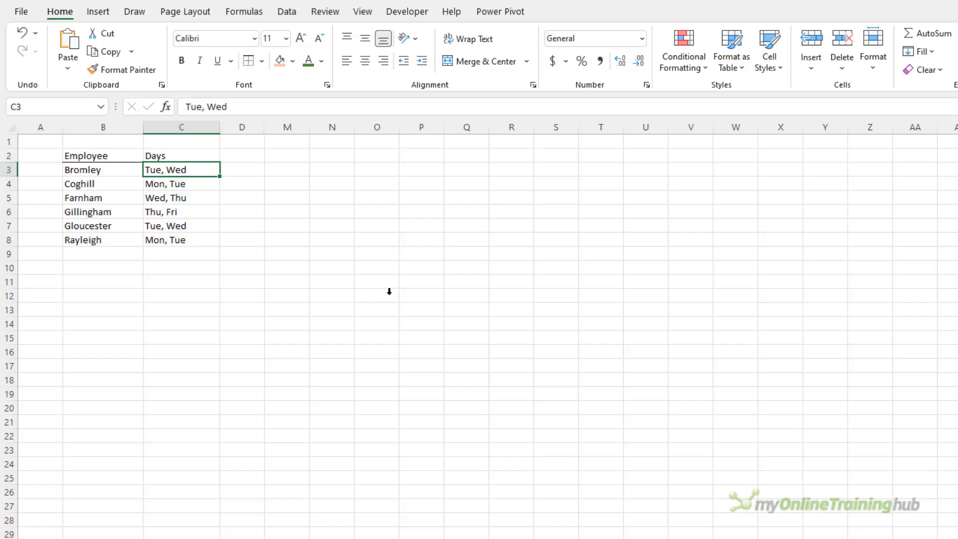
{"action": "left_click_drag", "start_coordinate": [289, 127], "coordinate": [264, 129]}
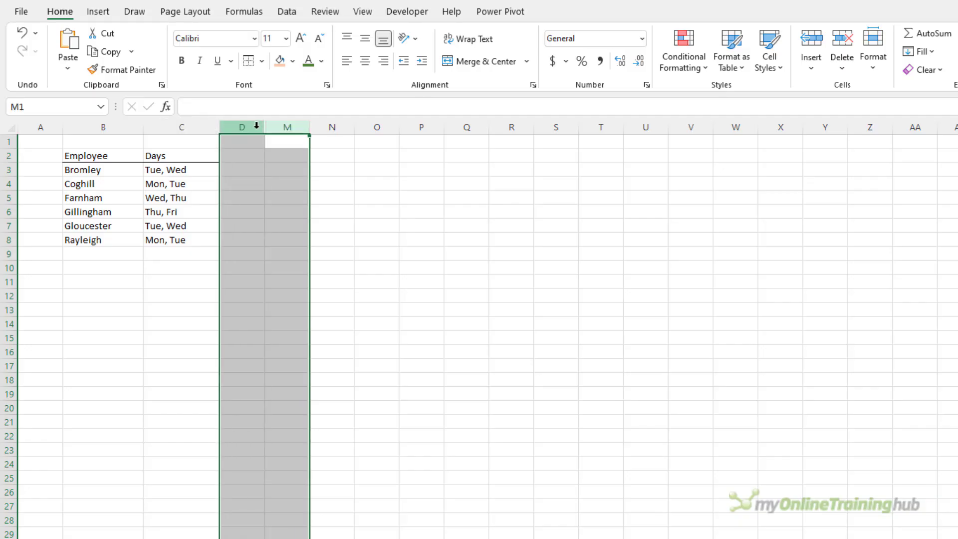
{"action": "right_click", "coordinate": [256, 127]}
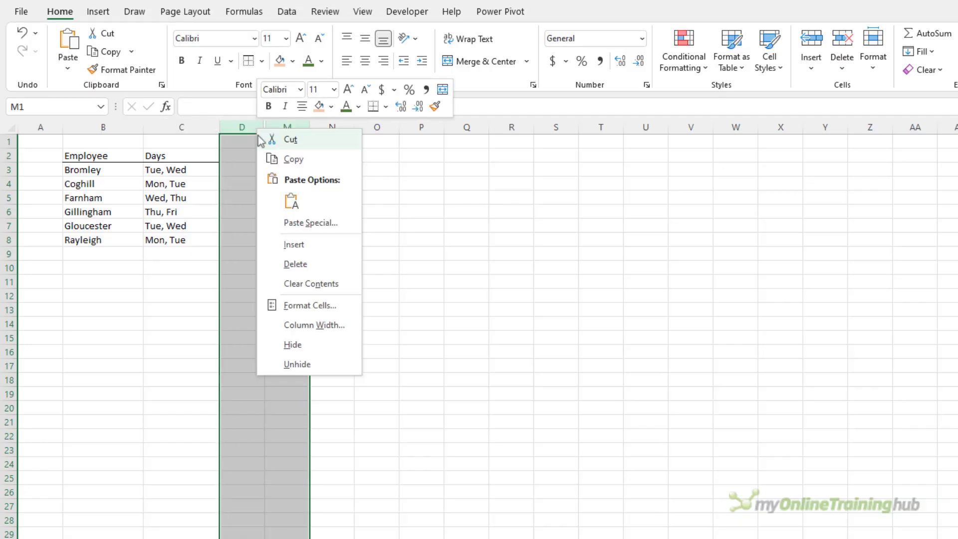
{"action": "left_click", "coordinate": [319, 368]}
Select the Monday-to-Friday Y grid G3:K8 and inspect the =COUNTA(G3:G8) count in G9
{"action": "left_click", "coordinate": [389, 255]}
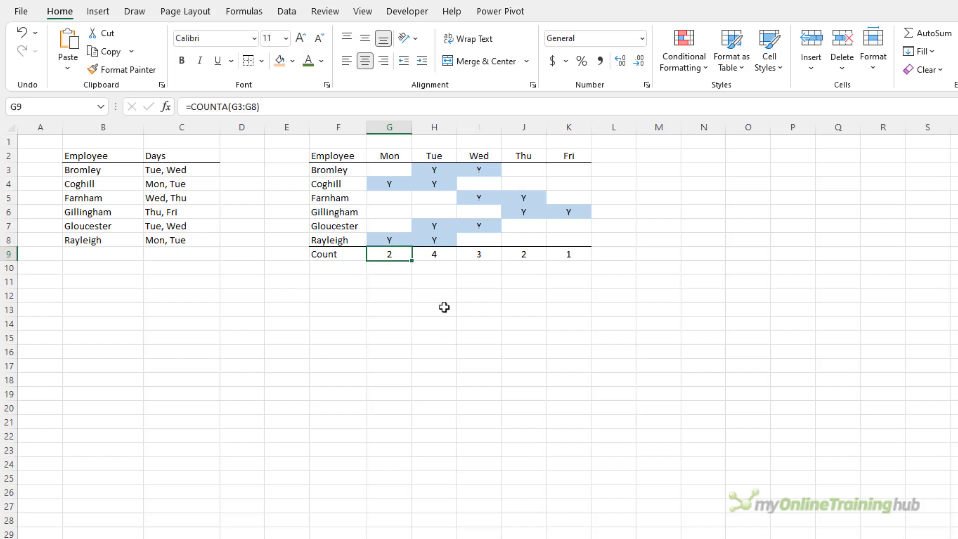
{"action": "left_click_drag", "start_coordinate": [393, 170], "coordinate": [569, 240]}
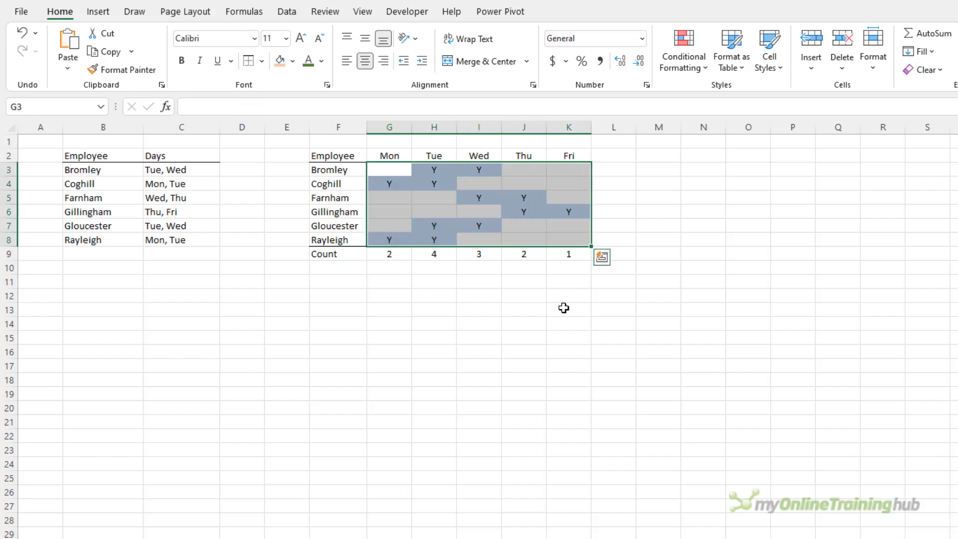
{"action": "left_click", "coordinate": [396, 254]}
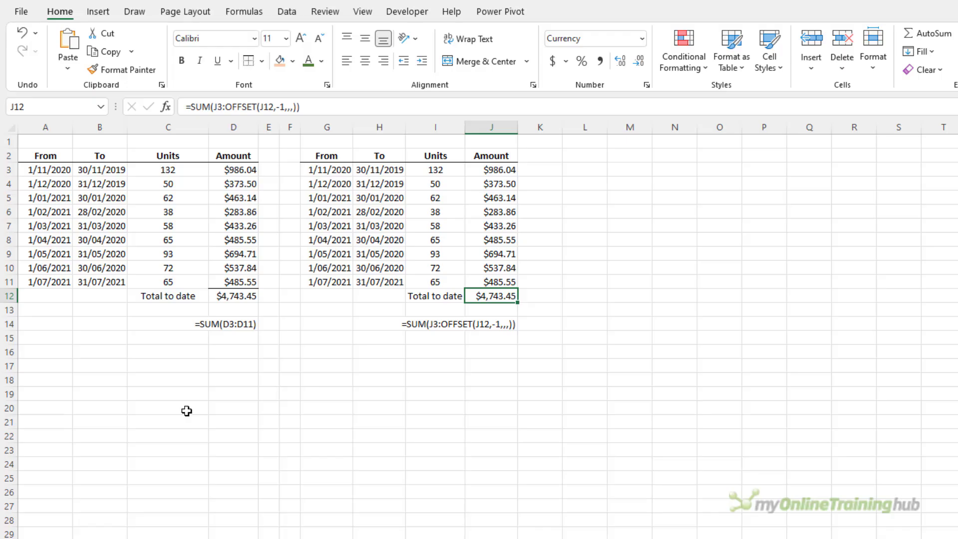
Insert a new row above the totals with From 1/08/2021 and To 31/08/2021
{"action": "left_click", "coordinate": [9, 295]}
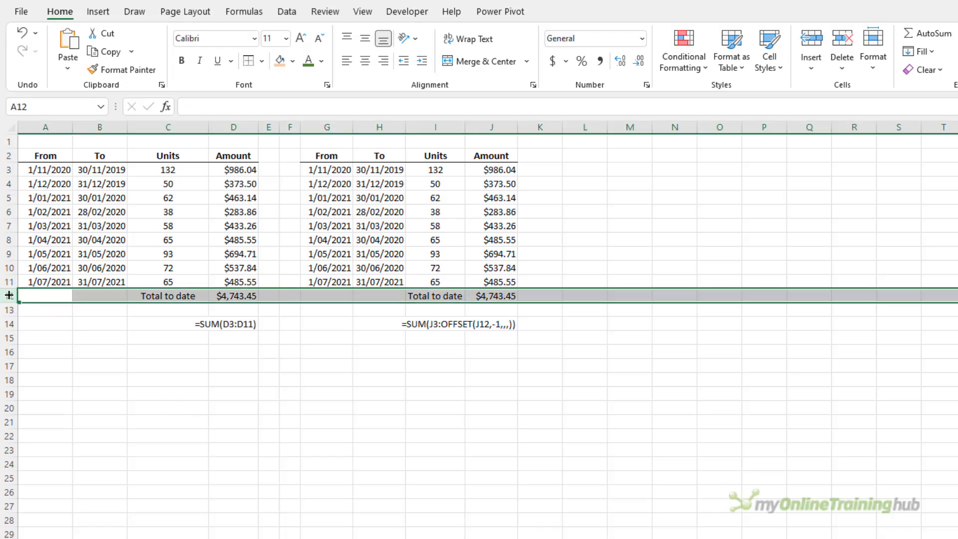
{"action": "key", "text": "ctrl+plus"}
{"action": "key", "text": "Right"}
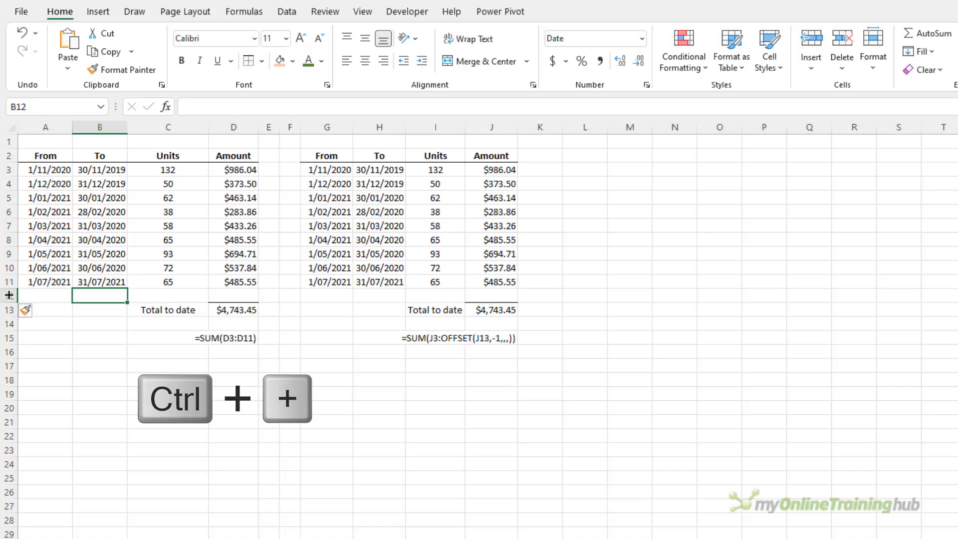
{"action": "key", "text": "Left"}
{"action": "type", "text": "1/08/202"}
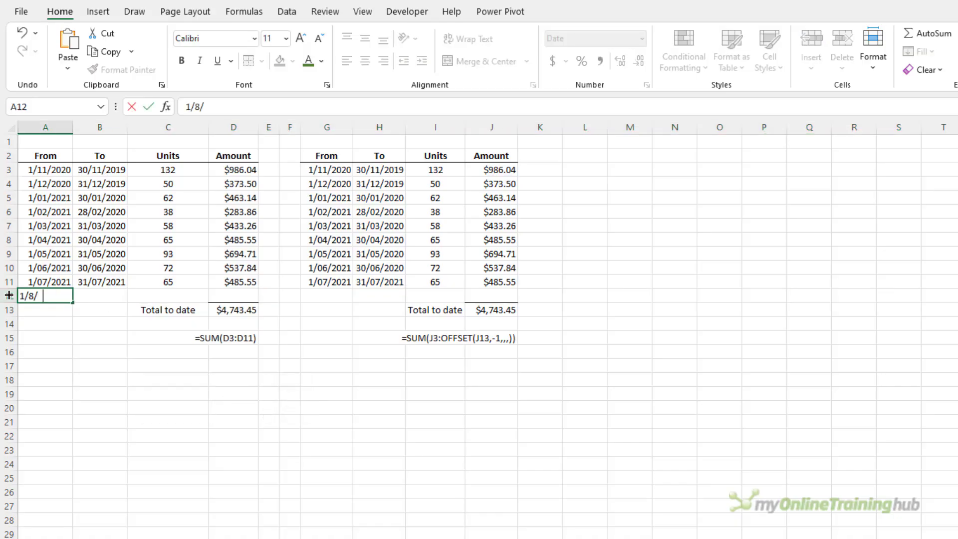
{"action": "type", "text": "1"}
{"action": "key", "text": "Tab"}
{"action": "type", "text": "31/08"}
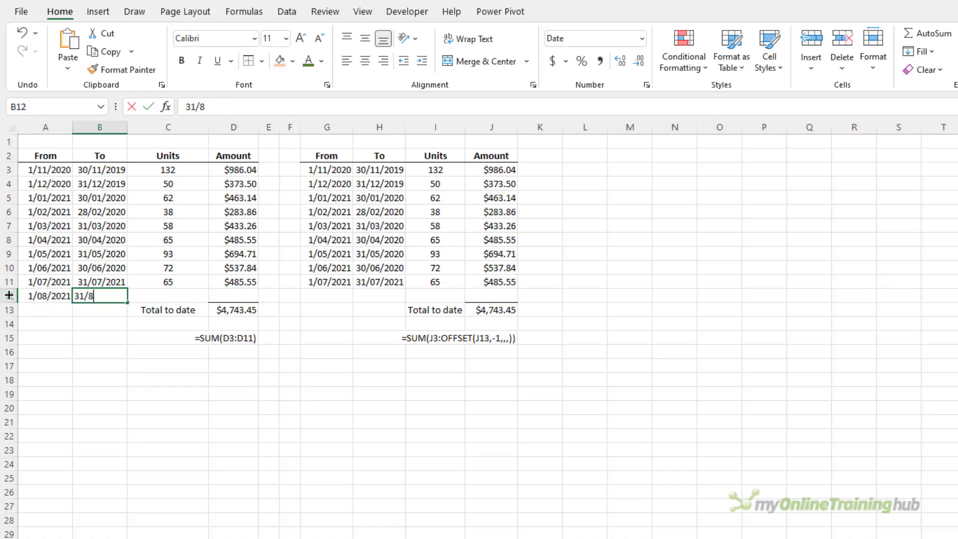
{"action": "type", "text": "/2021"}
{"action": "key", "text": "Tab"}
{"action": "key", "text": "Tab"}
Fill down the Amount formula and enter 39 units; the SUM(D3:D11) total stays $4,743.45
{"action": "key", "text": "ctrl+d"}
{"action": "key", "text": "Left"}
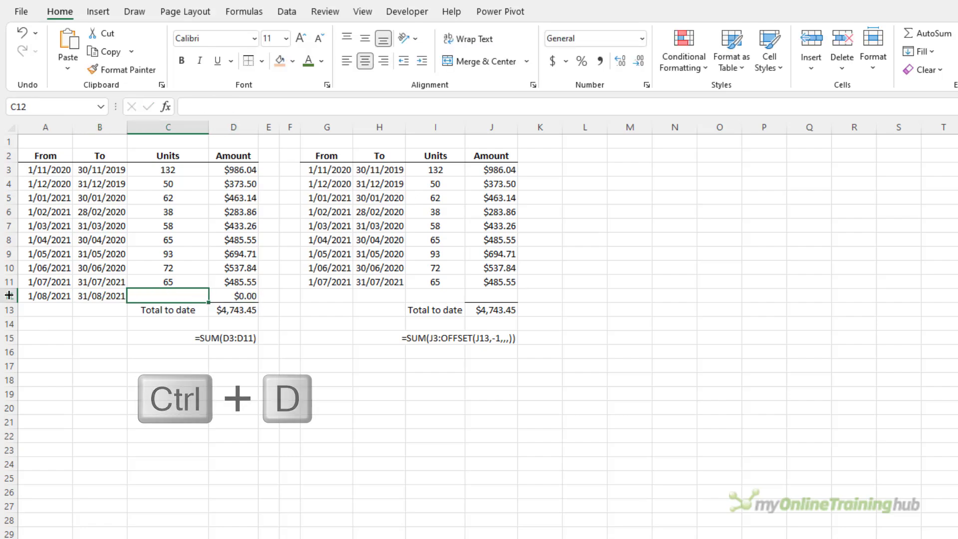
{"action": "type", "text": "39"}
{"action": "key", "text": "Return"}
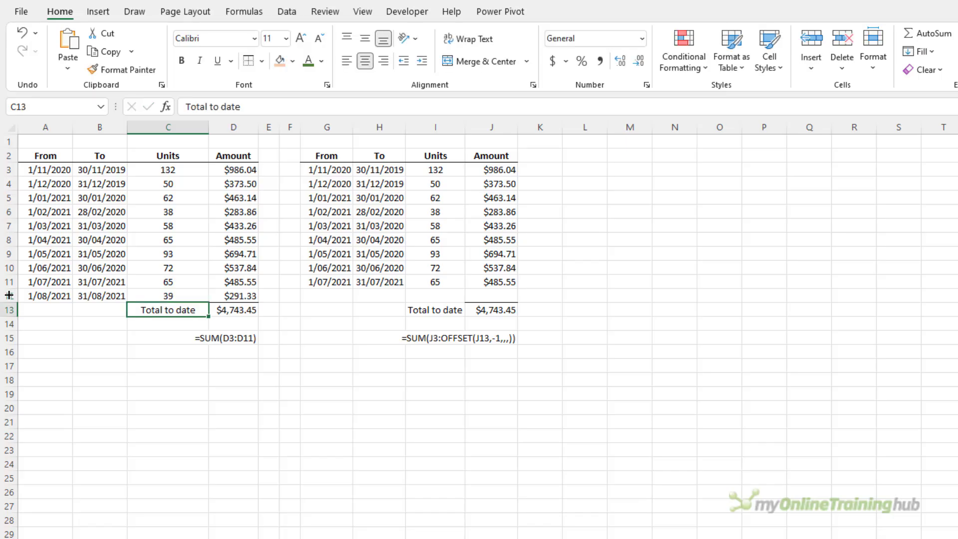
{"action": "key", "text": "Right"}
{"action": "key", "text": "F2"}
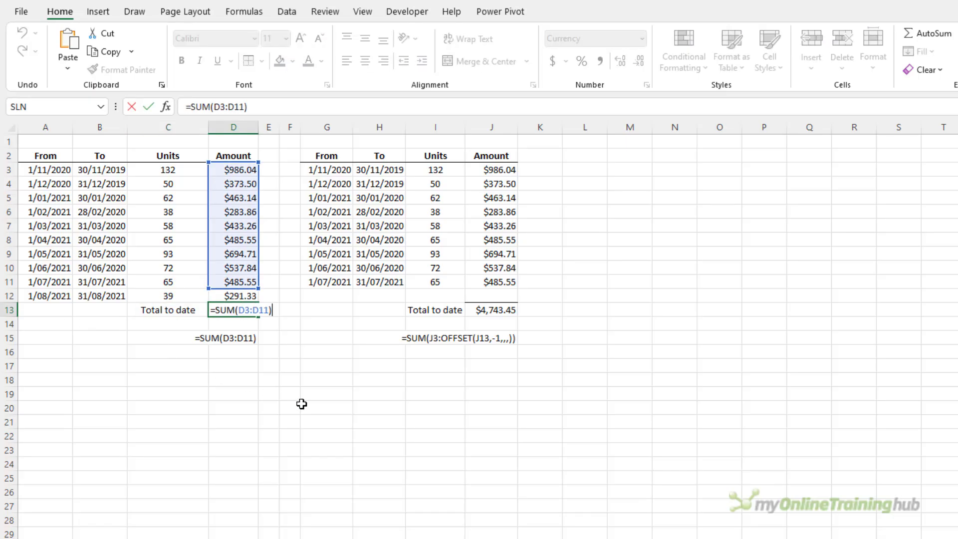
{"action": "key", "text": "Escape"}
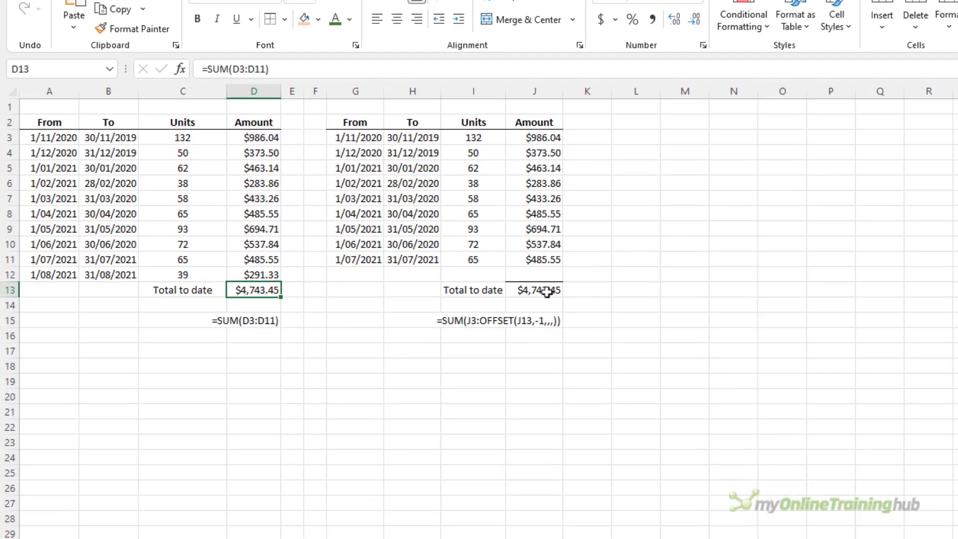
Examine the OFFSET part of J13's total-to-date formula and its arguments without changing it
{"action": "left_click", "coordinate": [494, 310]}
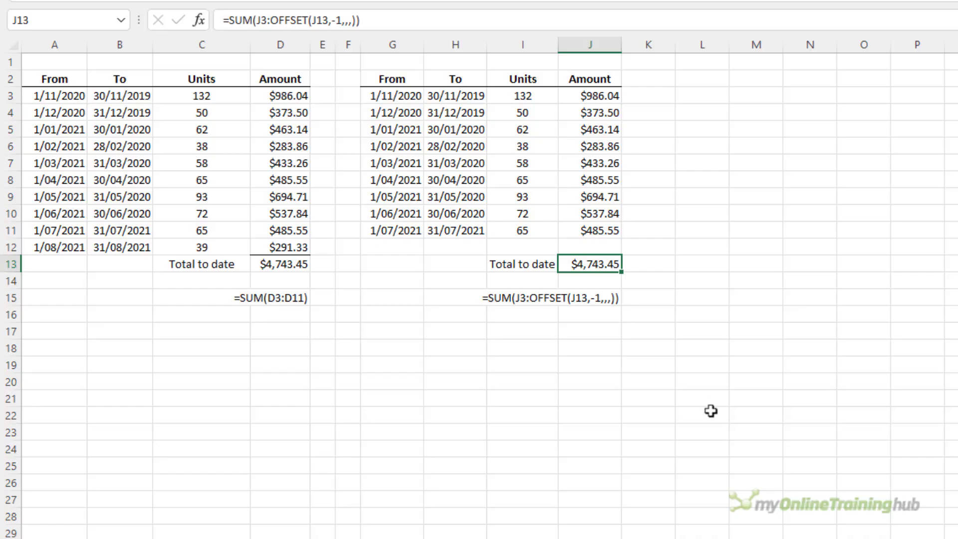
{"action": "left_click", "coordinate": [279, 19]}
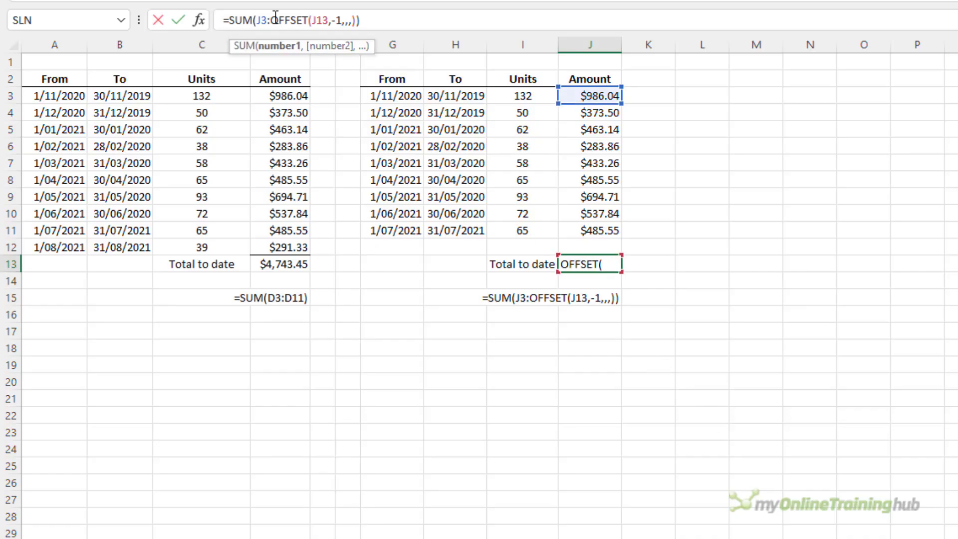
{"action": "left_click_drag", "start_coordinate": [271, 19], "coordinate": [356, 20]}
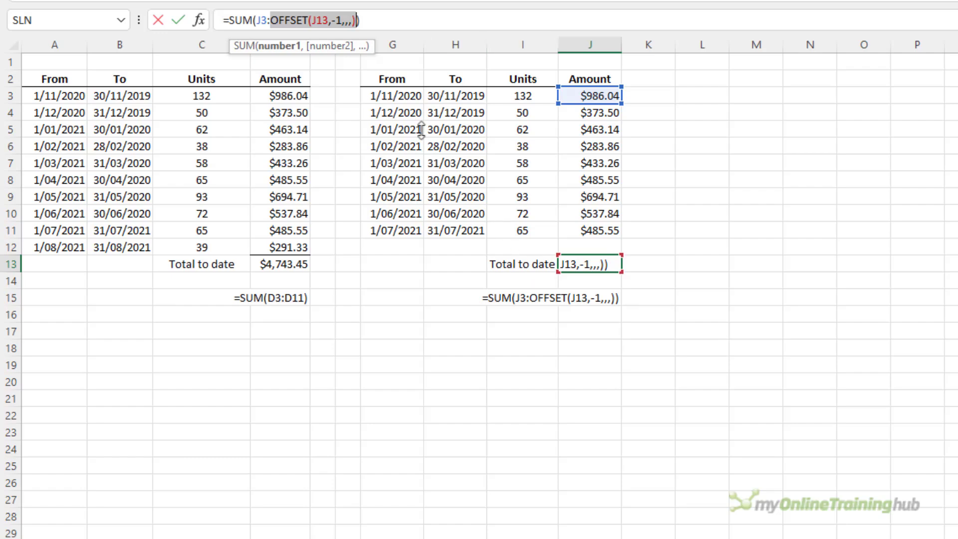
{"action": "left_click", "coordinate": [345, 20]}
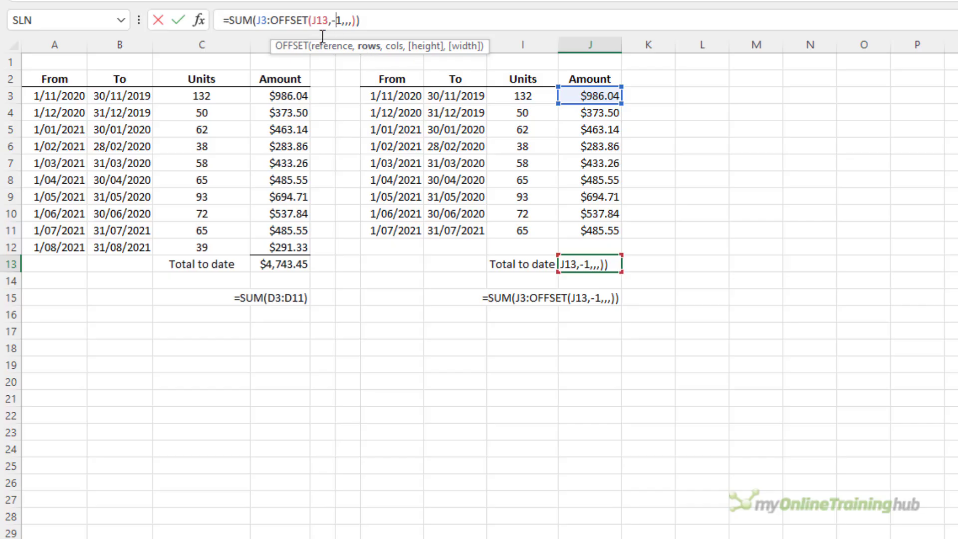
{"action": "left_click_drag", "start_coordinate": [271, 20], "coordinate": [355, 20]}
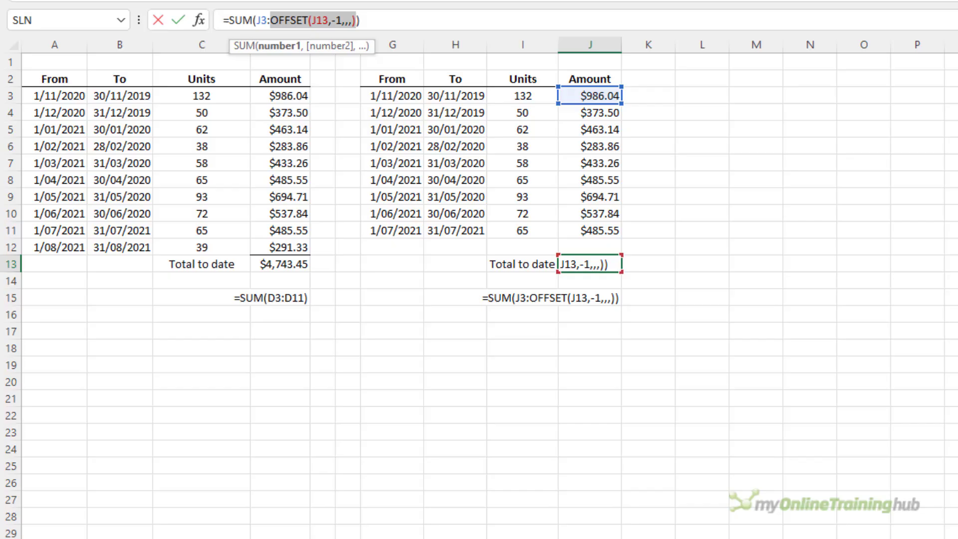
{"action": "key", "text": "Escape"}
Fill the Amount formula into J12 and enter 39 units in I12, updating the total to $5,034.78
{"action": "key", "text": "Up"}
{"action": "key", "text": "ctrl+d"}
{"action": "key", "text": "Left"}
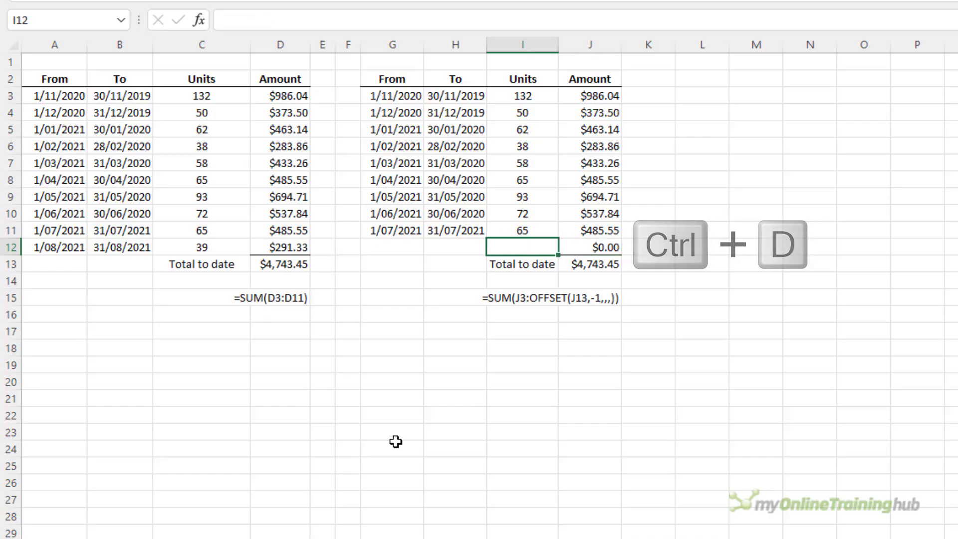
{"action": "type", "text": "39"}
{"action": "key", "text": "Tab"}
{"action": "key", "text": "Down"}
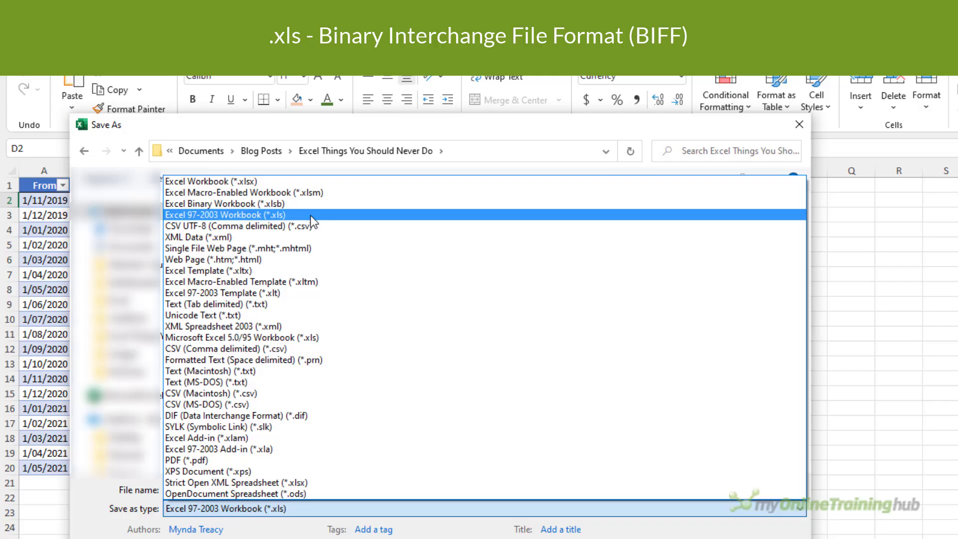
Highlight Excel Workbook (*.xlsx) as save type, then bring up options for 10_things_never_do_in_excel.xlsx
{"action": "key", "text": "Up"}
{"action": "key", "text": "Up"}
{"action": "key", "text": "Up"}
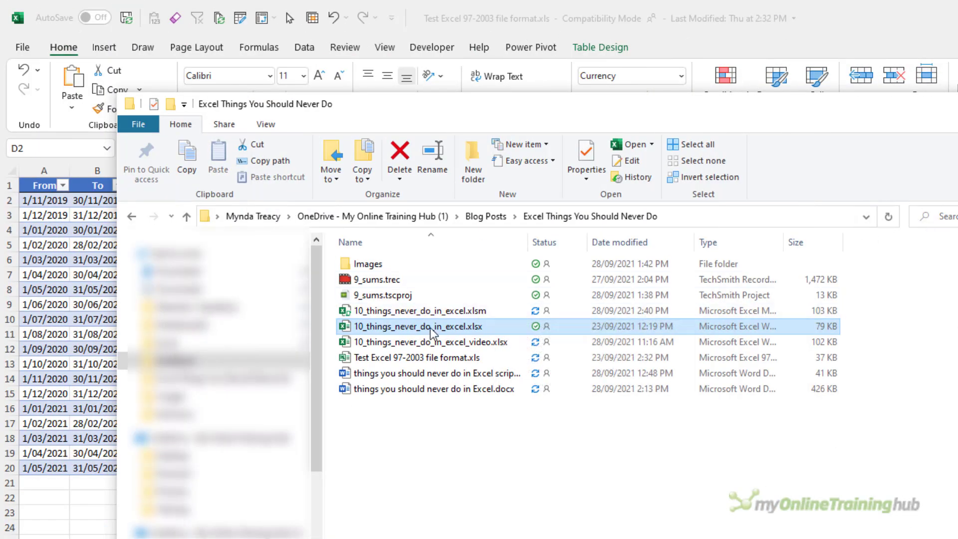
{"action": "right_click", "coordinate": [431, 327]}
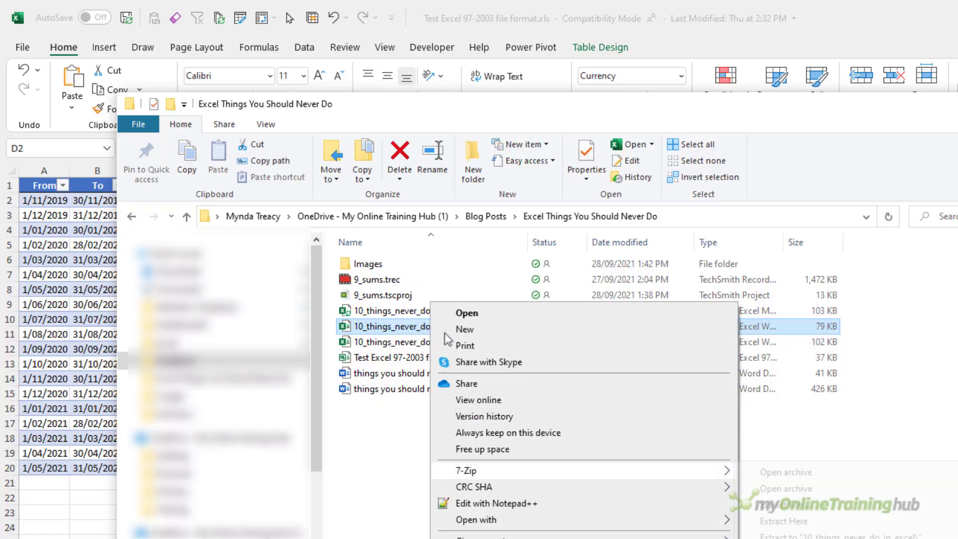
Open 10_things_never_do_in_excel.xlsx as a 7-Zip archive and browse its xl folder
{"action": "left_click", "coordinate": [836, 471]}
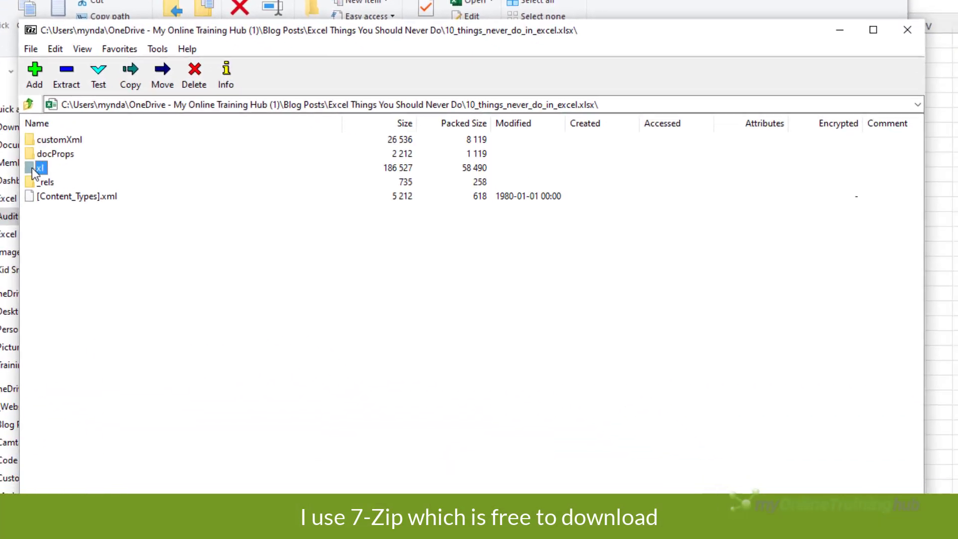
{"action": "double_click", "coordinate": [202, 312]}
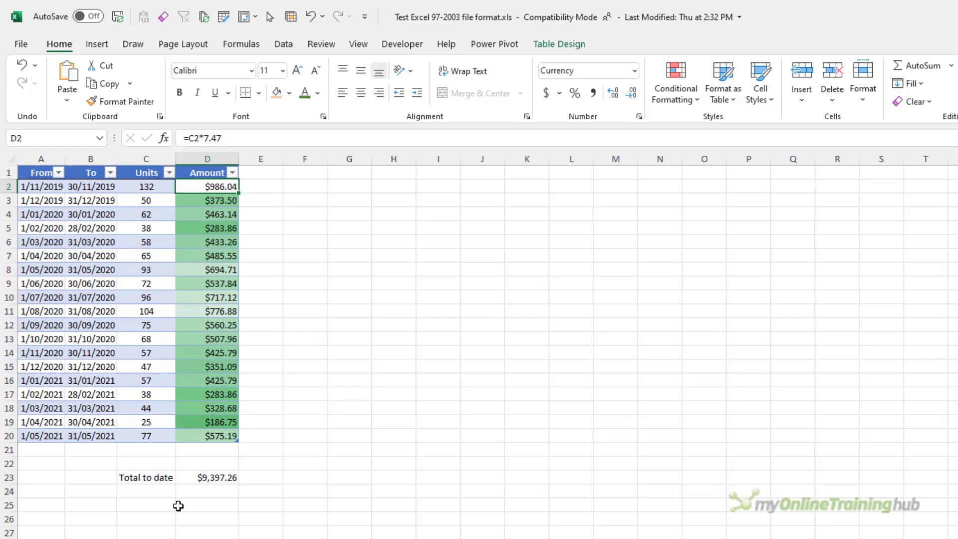
Try saving as .xls, enlarge the Compatibility Checker to review its warnings, then dismiss it
{"action": "left_click", "coordinate": [118, 18]}
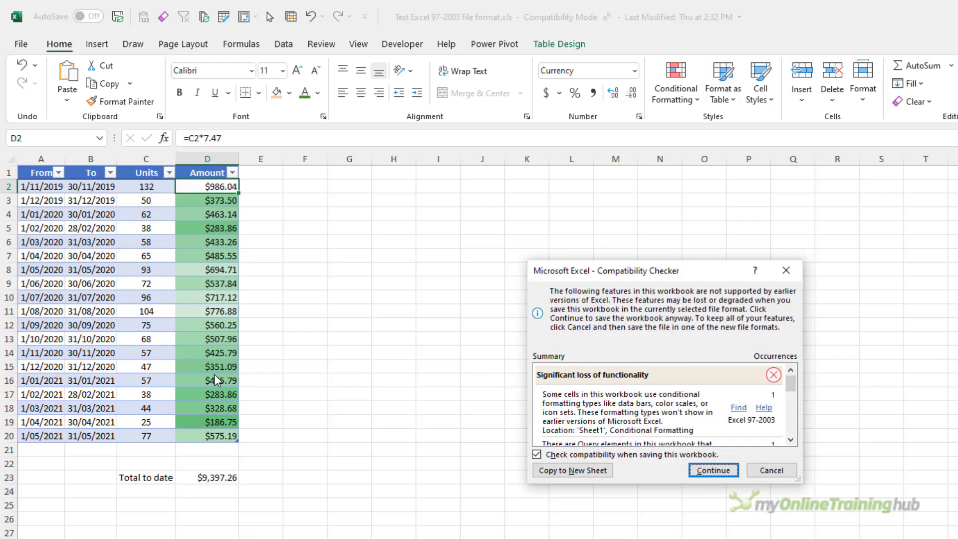
{"action": "left_click_drag", "start_coordinate": [799, 479], "coordinate": [894, 538]}
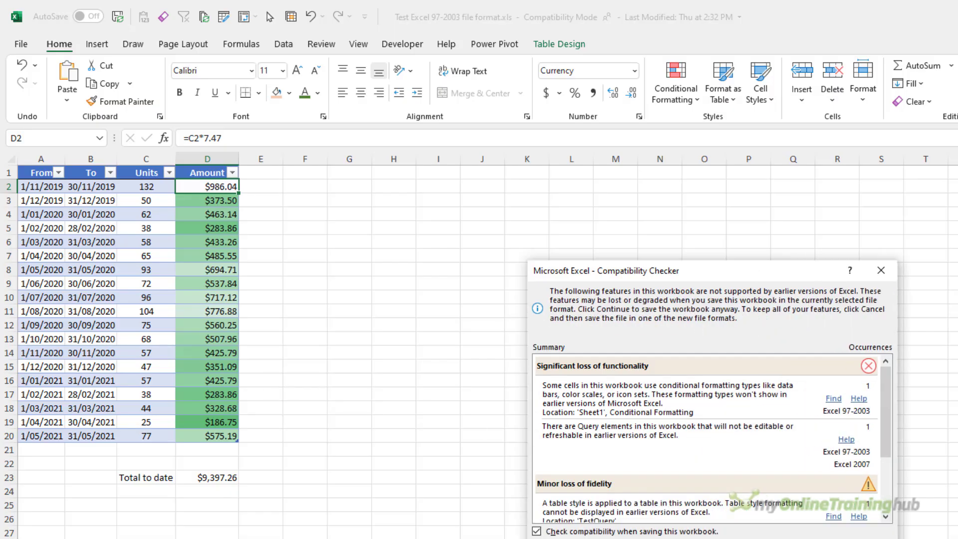
{"action": "key", "text": "Return"}
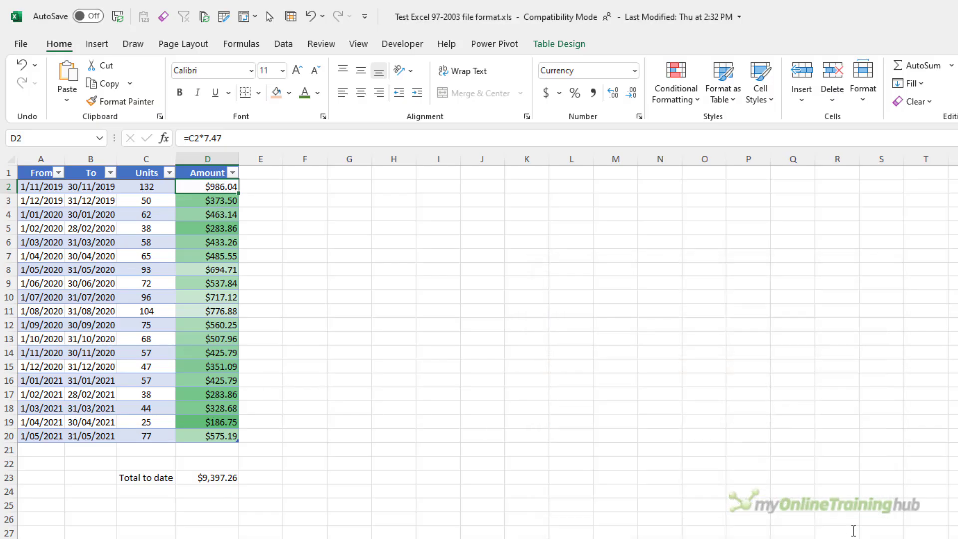
Set up Save As with type Excel Workbook (*.xlsx) for 'Test Excel 97-2003 file format.xlsx'
{"action": "key", "text": "F12"}
{"action": "left_click", "coordinate": [440, 473]}
{"action": "left_click", "coordinate": [280, 169]}
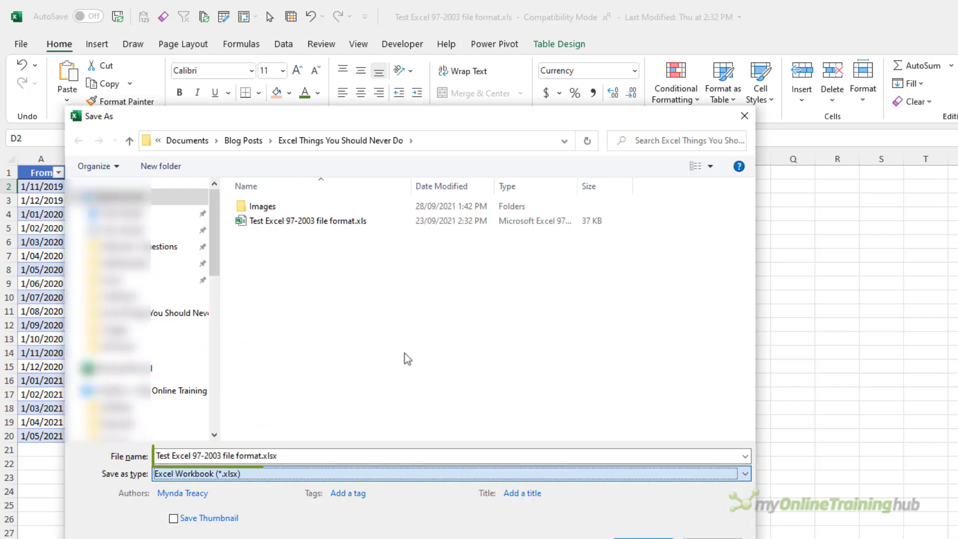